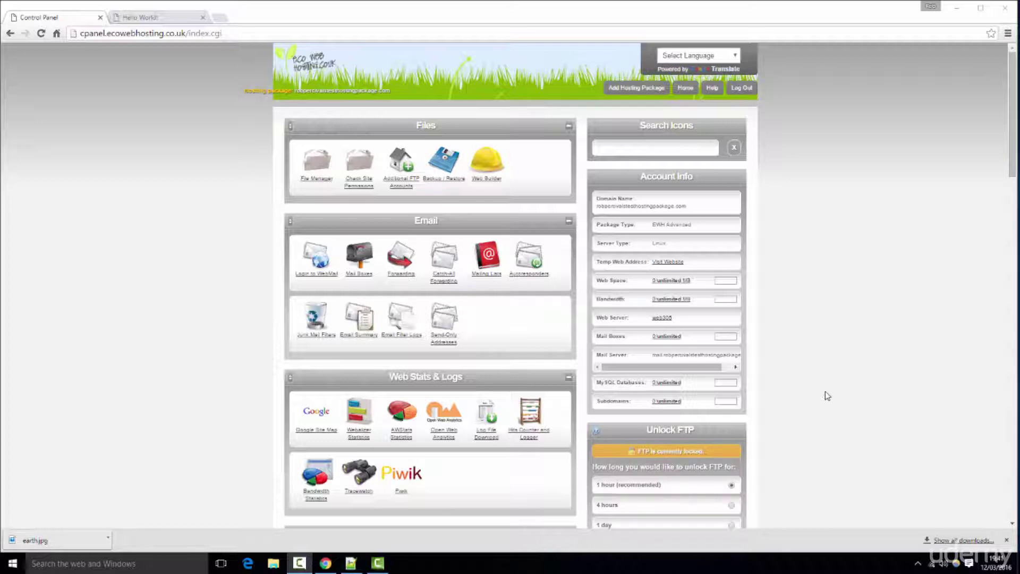
Search the web for firefox in a new tab, then download the Firefox installer from Mozilla's page to the Desktop.
left_click(222, 18)
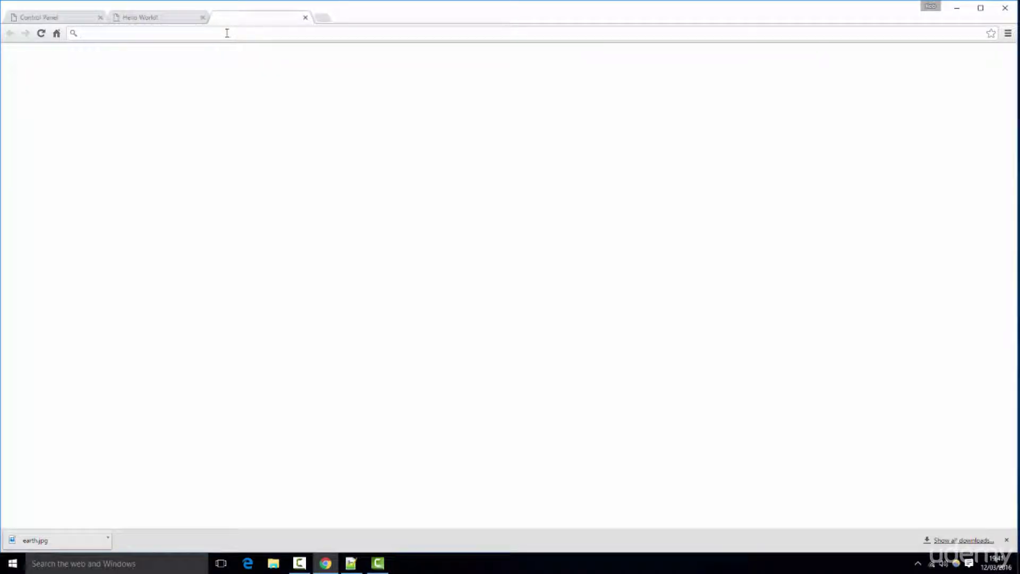
type("firefox")
key("Return")
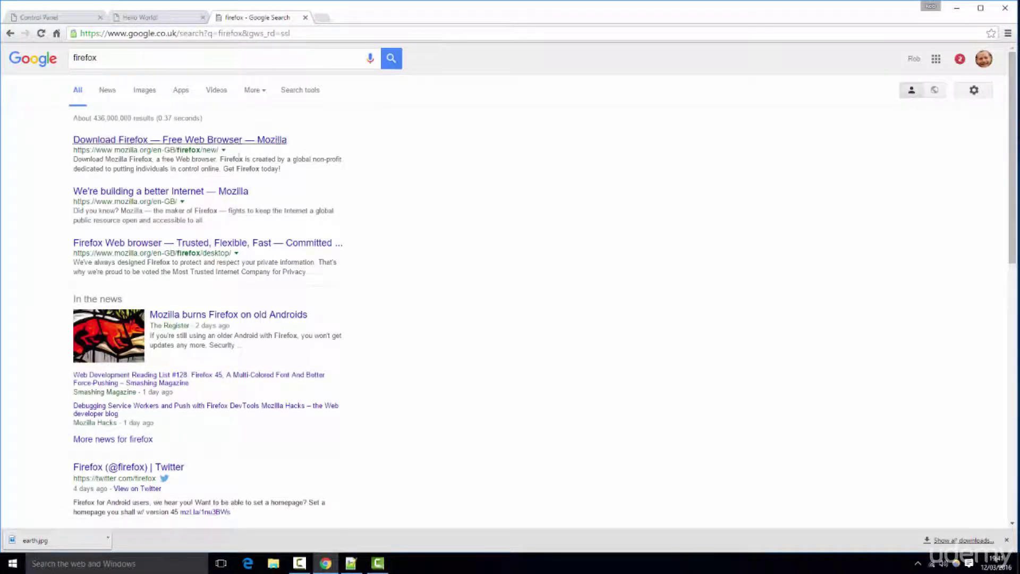
left_click(234, 141)
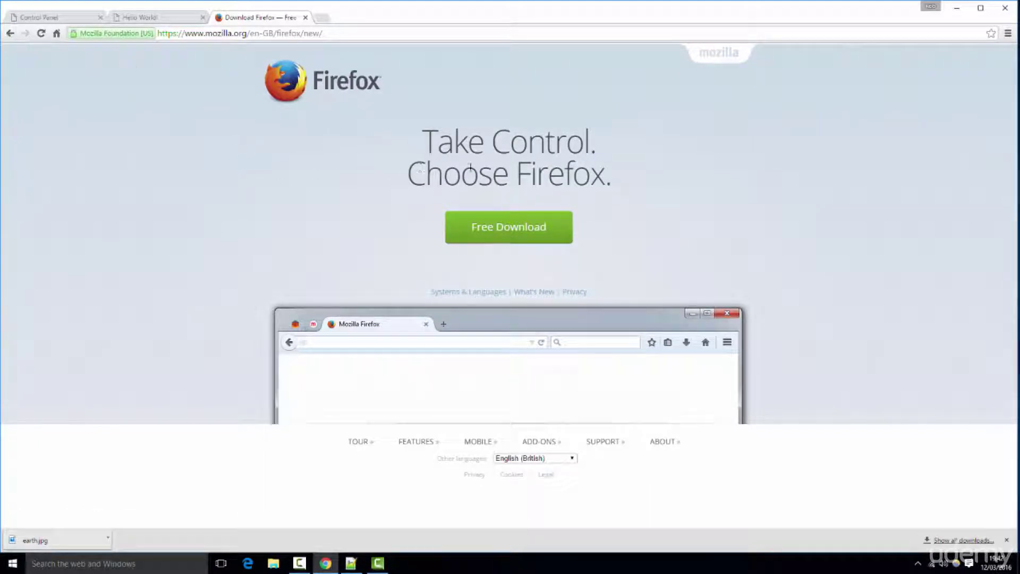
left_click(528, 232)
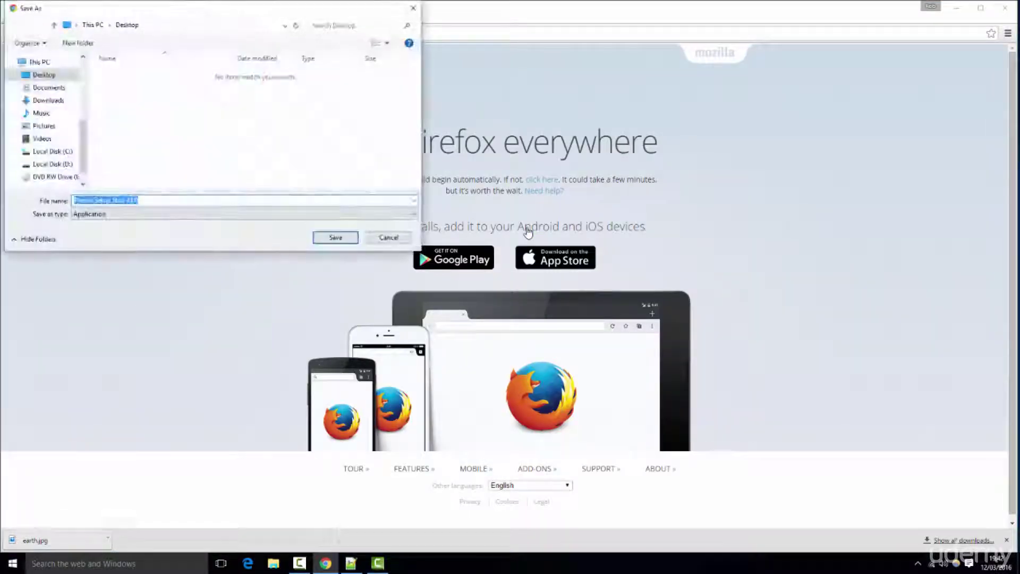
left_click(343, 241)
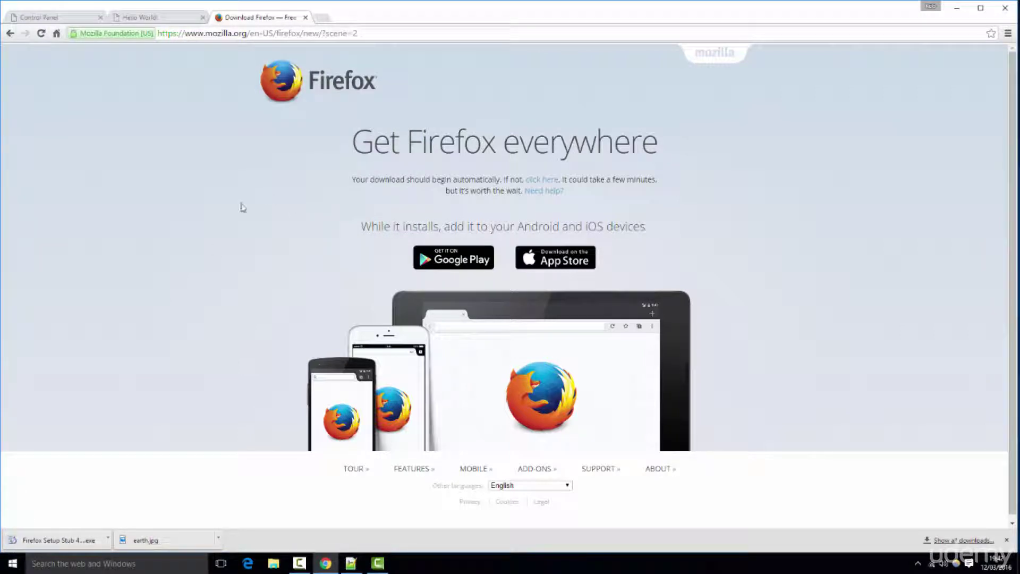
Run the downloaded Firefox installer and choose not to import anything from other browsers.
left_click(74, 539)
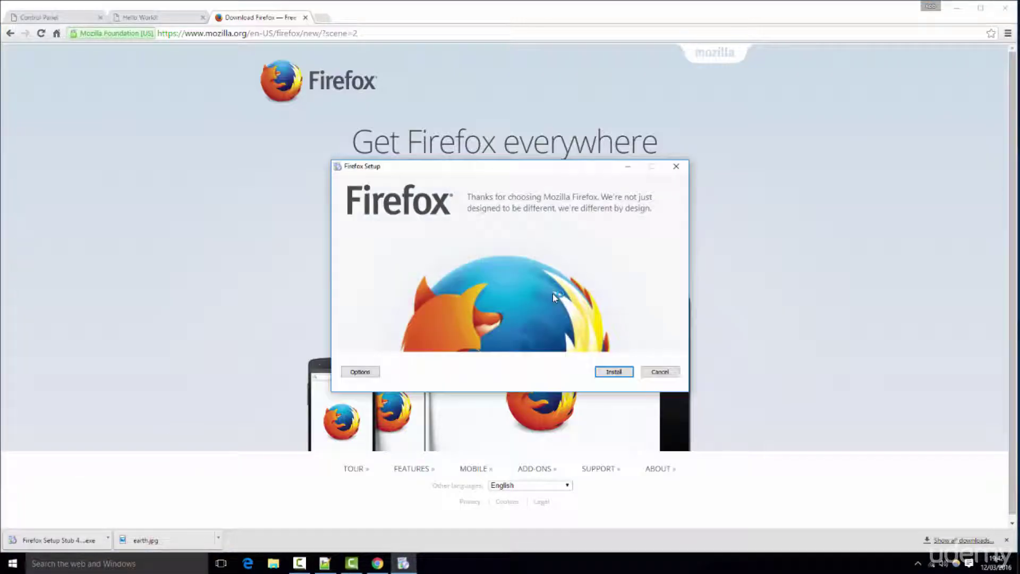
left_click(614, 372)
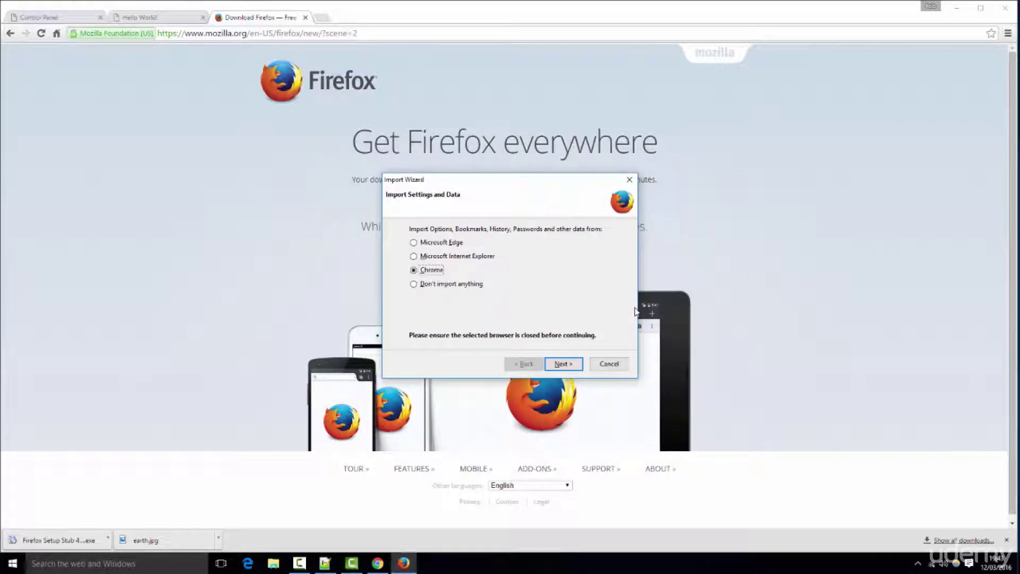
left_click(414, 284)
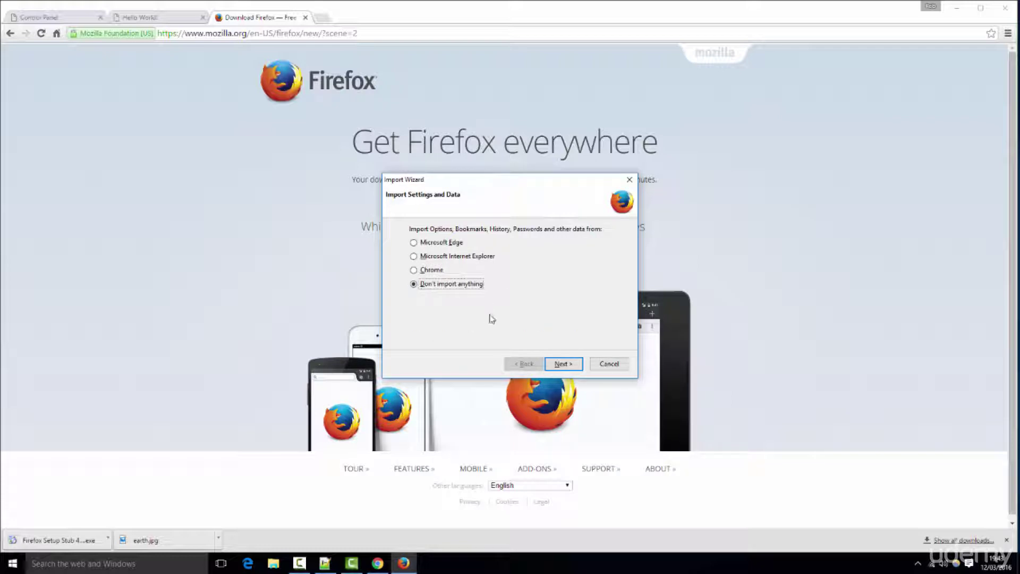
left_click(562, 364)
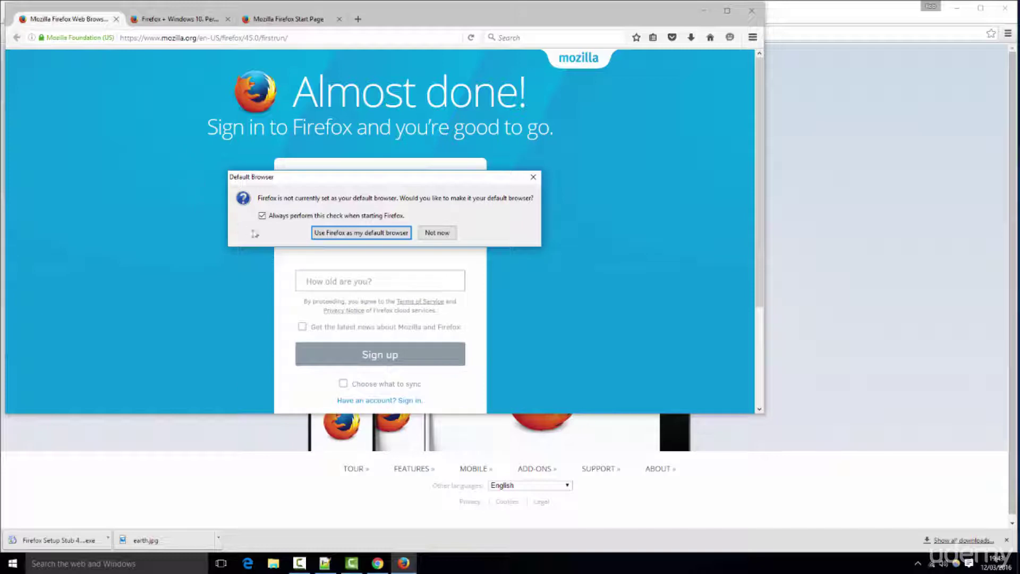
Disable the default-browser check at startup, decline making Firefox the default, and enlarge its window to nearly fill the screen.
left_click(262, 217)
left_click(432, 233)
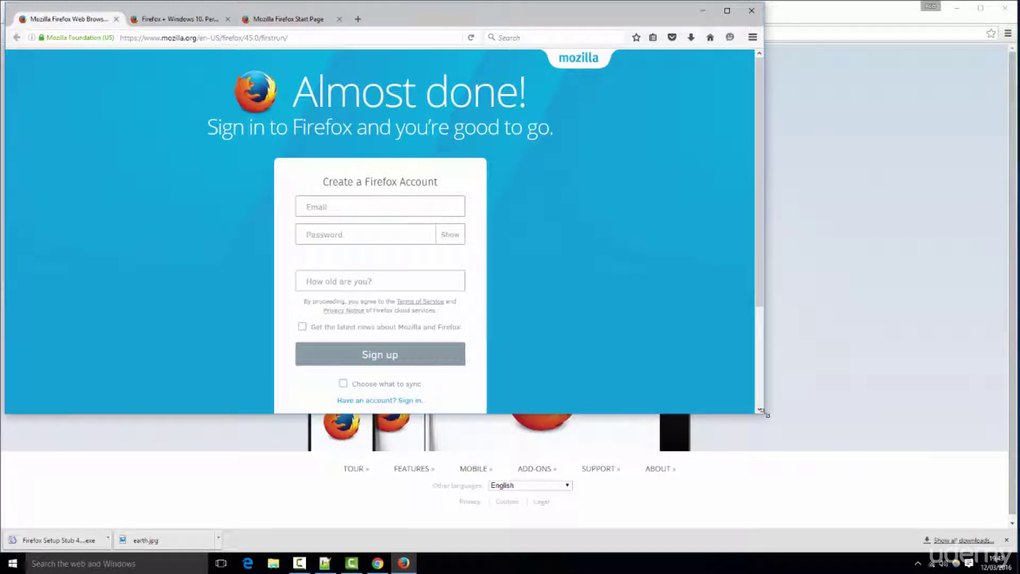
left_click_drag(764, 413, 1003, 524)
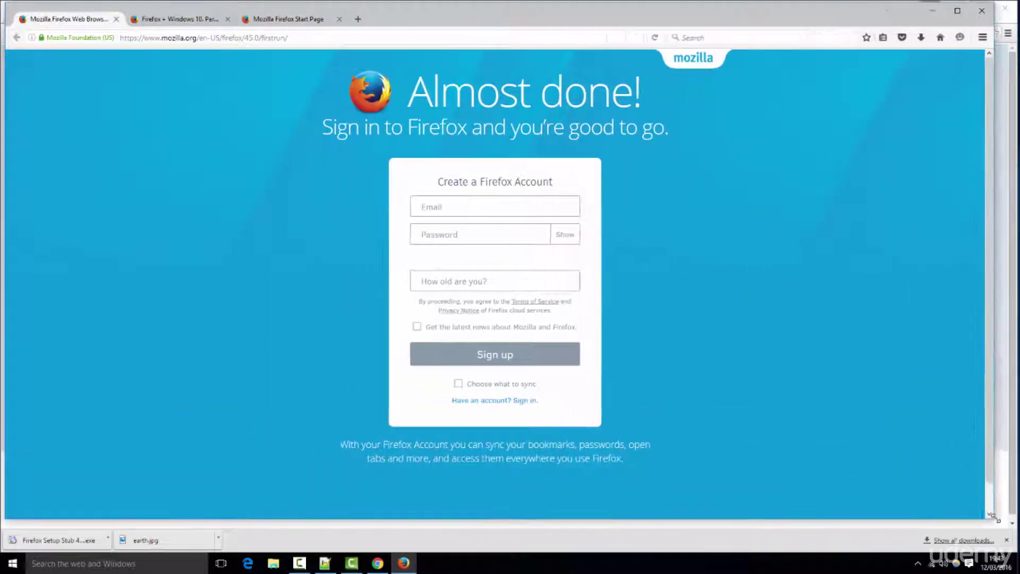
left_click(461, 212)
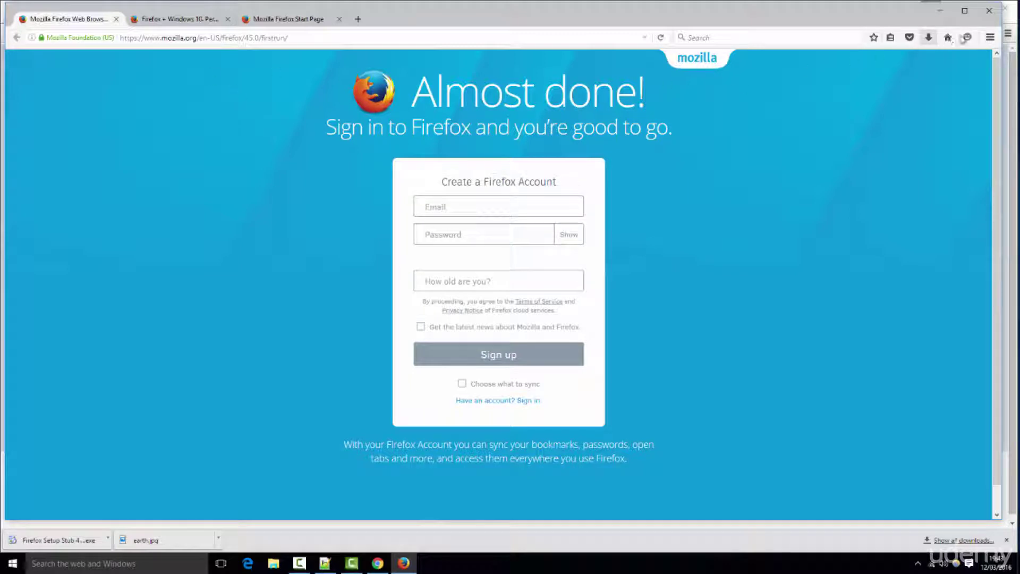
Open Firefox's Add-ons Manager and search all add-ons for "fire ftp".
left_click(991, 37)
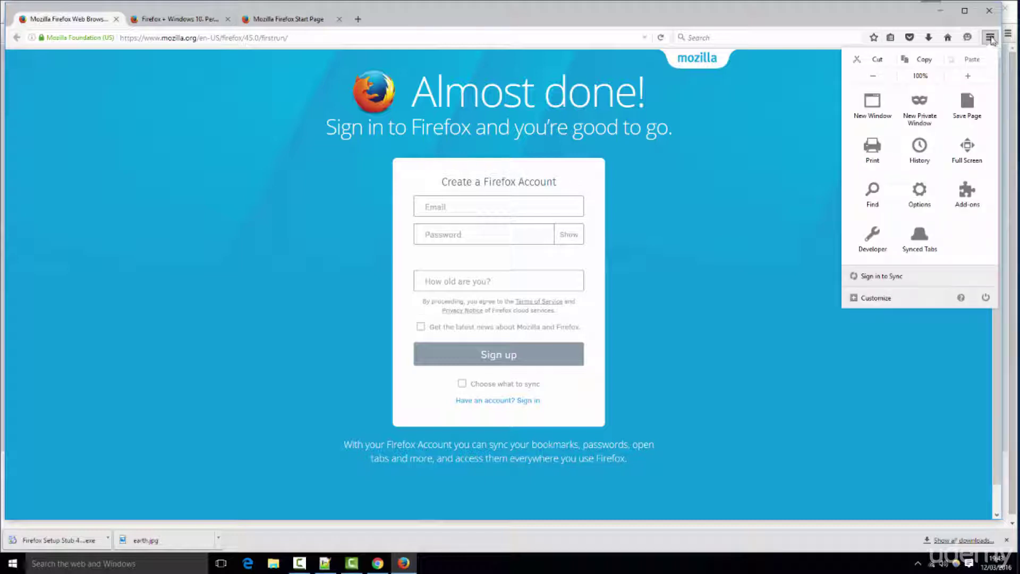
left_click(964, 194)
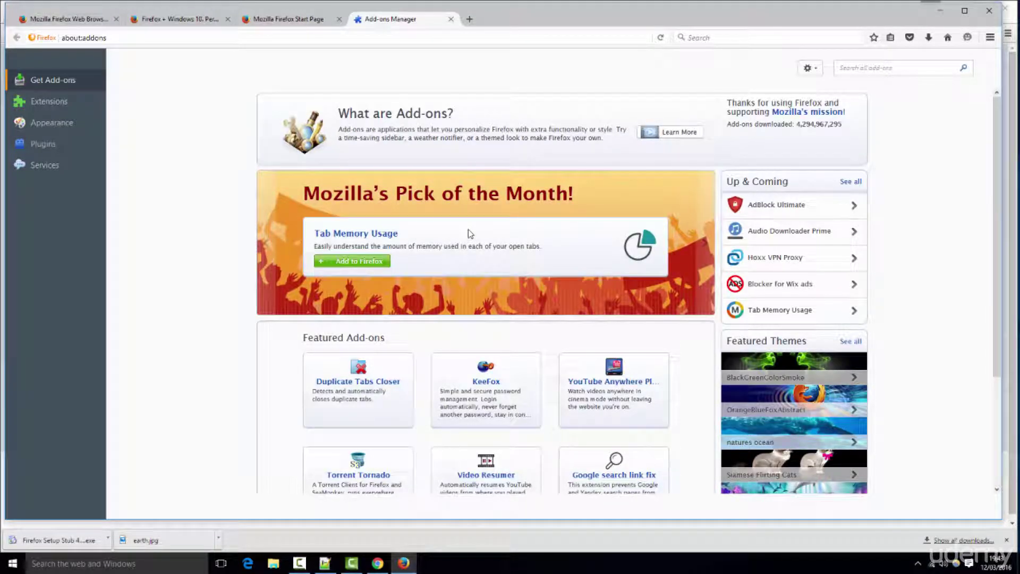
left_click(850, 68)
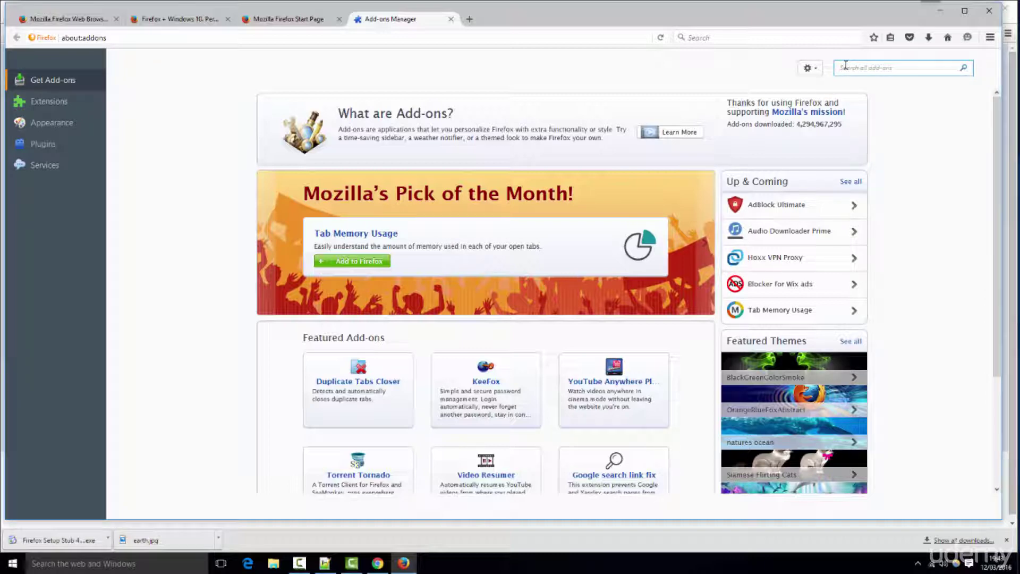
type("e ftp")
key("Return")
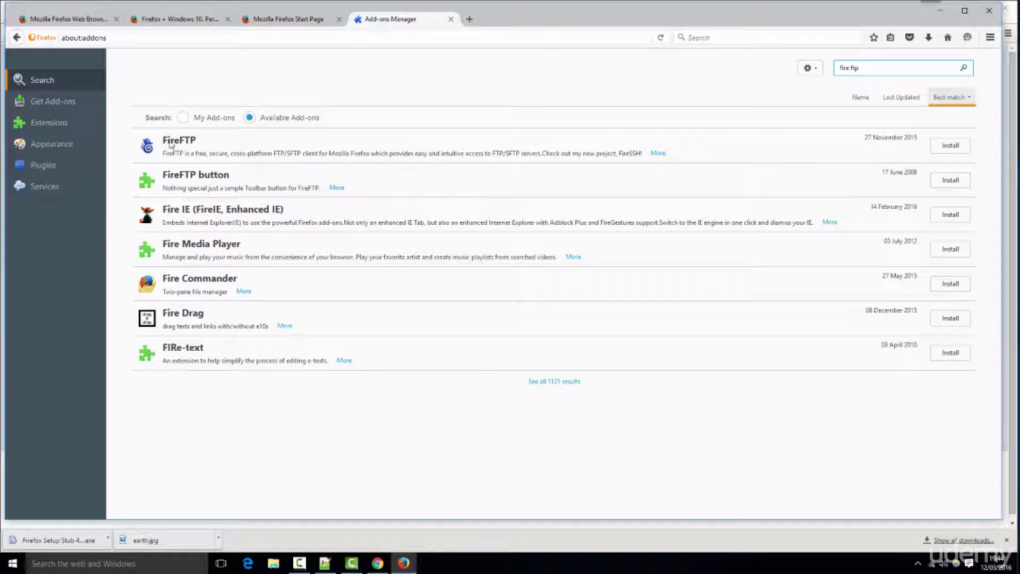
Install the FireFTP add-on, restart Firefox, and list the installed add-ons matching the search.
left_click(945, 146)
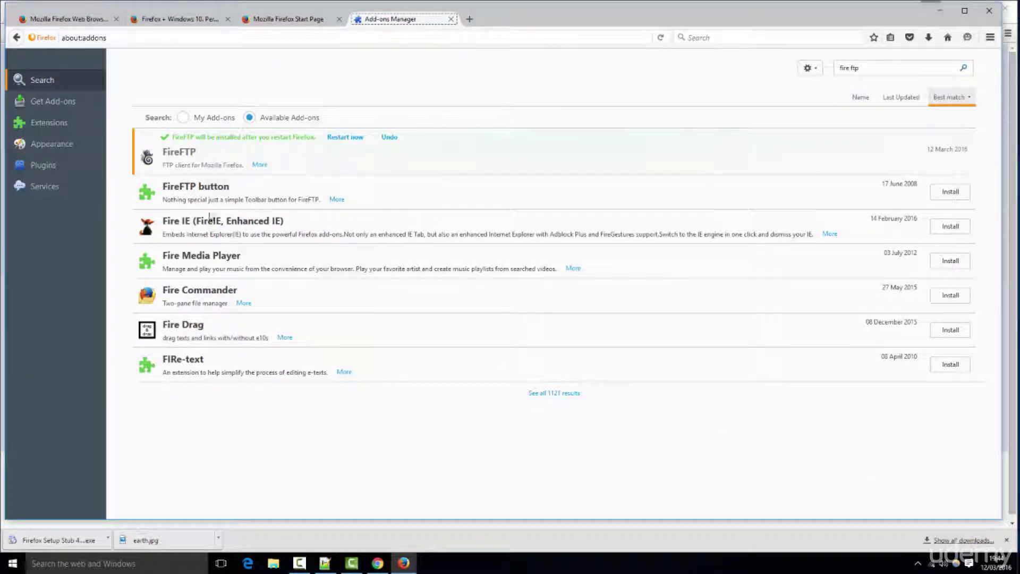
left_click(345, 137)
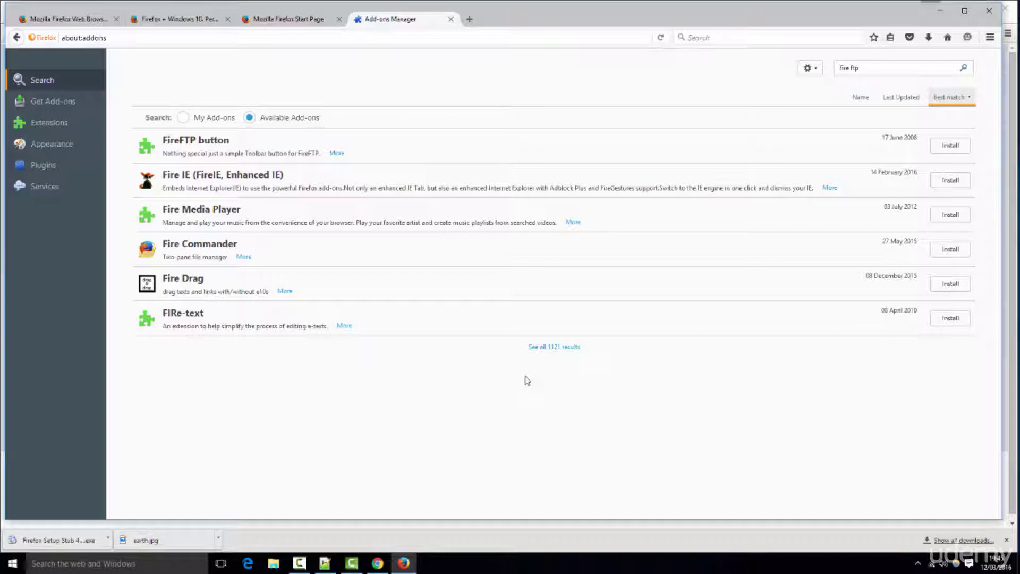
left_click(183, 118)
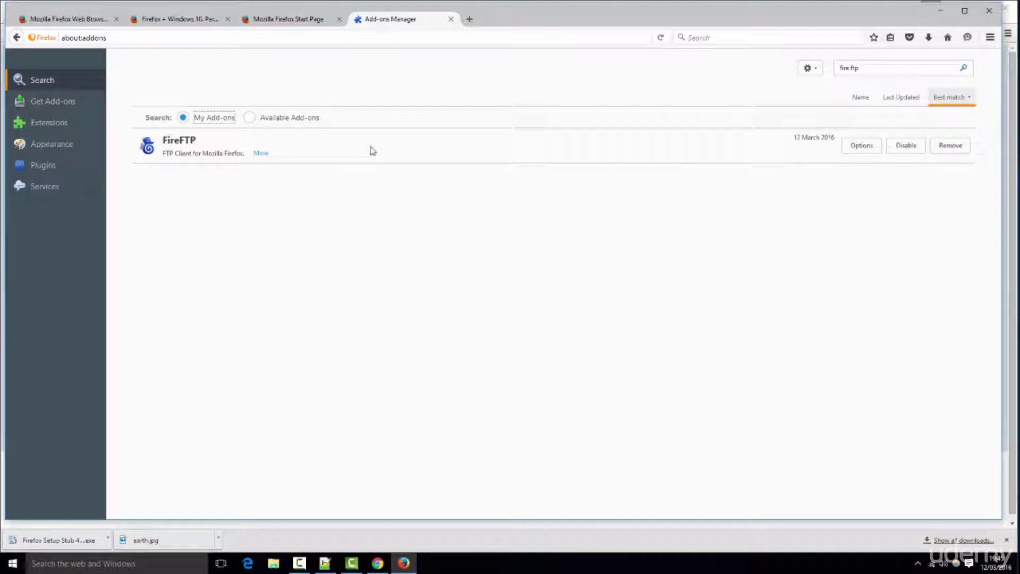
Customize the Firefox toolbar by adding FireFTP beside the bookmark tools, and finish customizing.
right_click(918, 48)
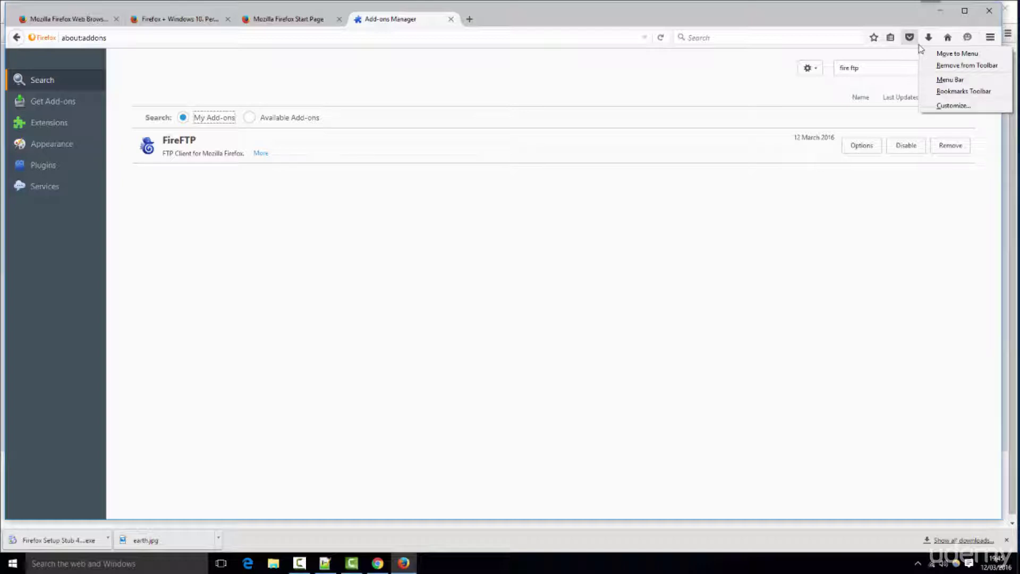
left_click(958, 105)
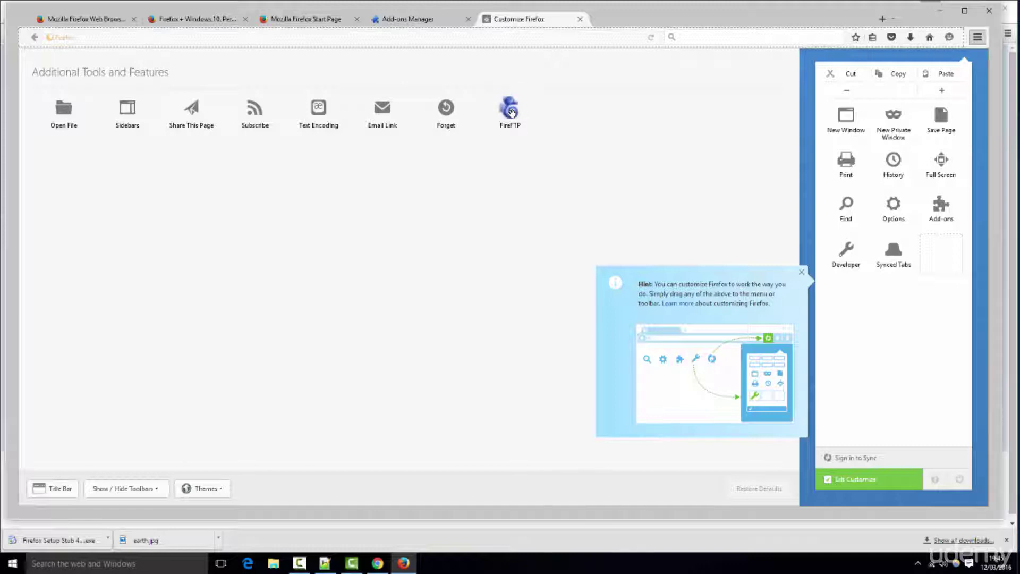
left_click_drag(513, 113, 875, 45)
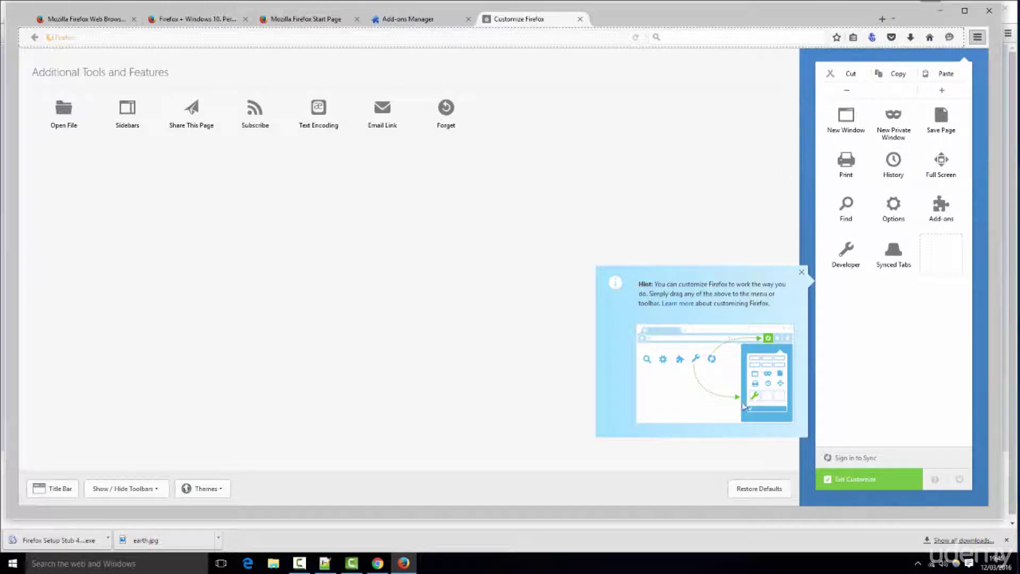
left_click(863, 481)
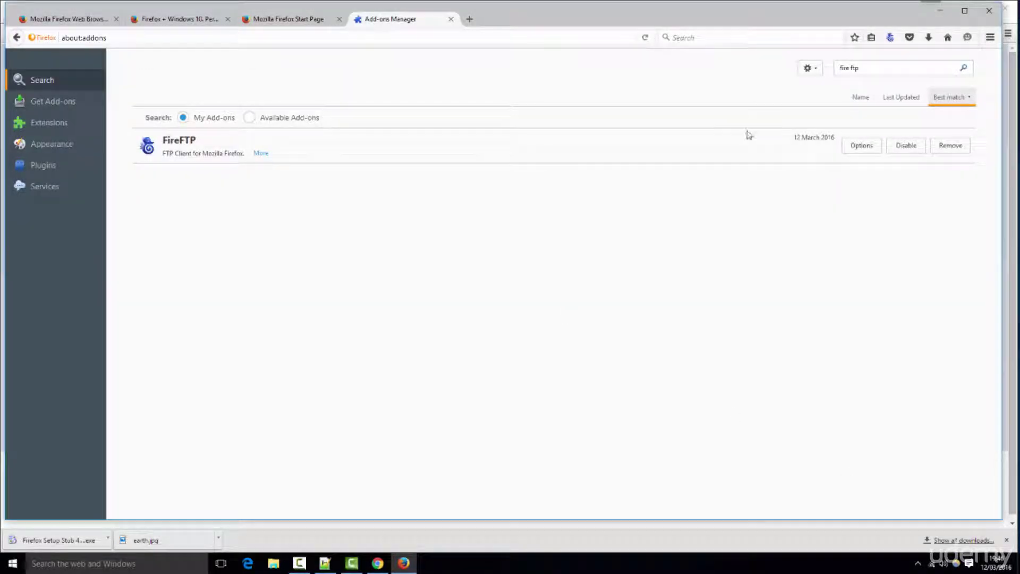
Launch FireFTP and open the Desktop folder in the local file list.
left_click(891, 38)
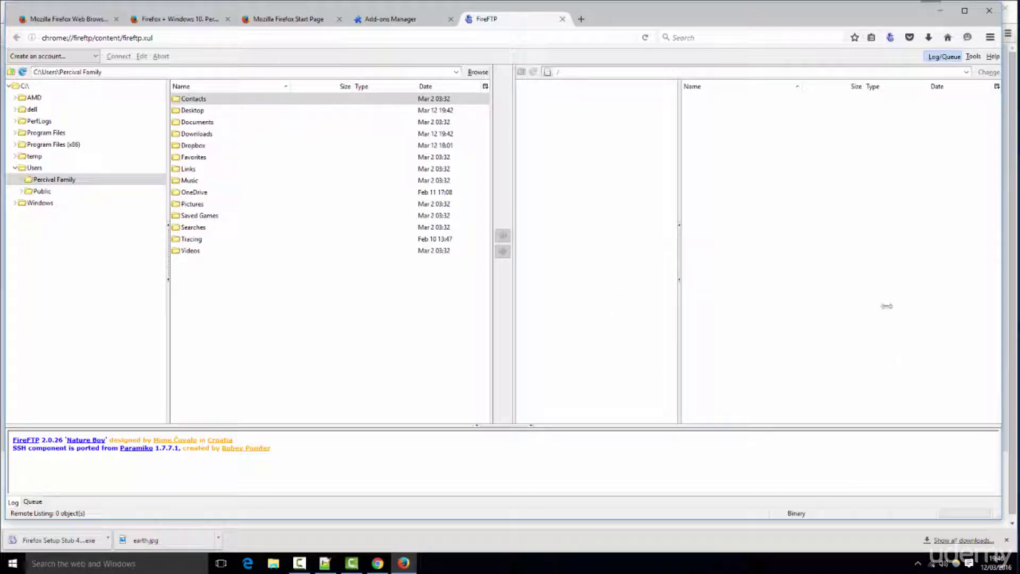
double_click(203, 110)
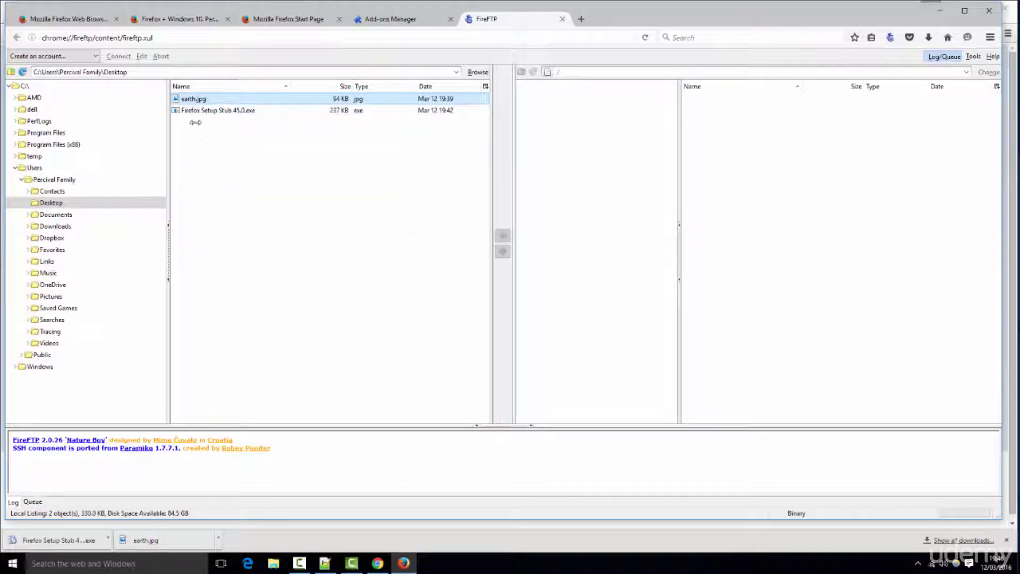
Start creating a FireFTP account, then switch to Chrome and copy the username from the hosting control panel's FTP Details.
left_click(66, 56)
left_click(65, 66)
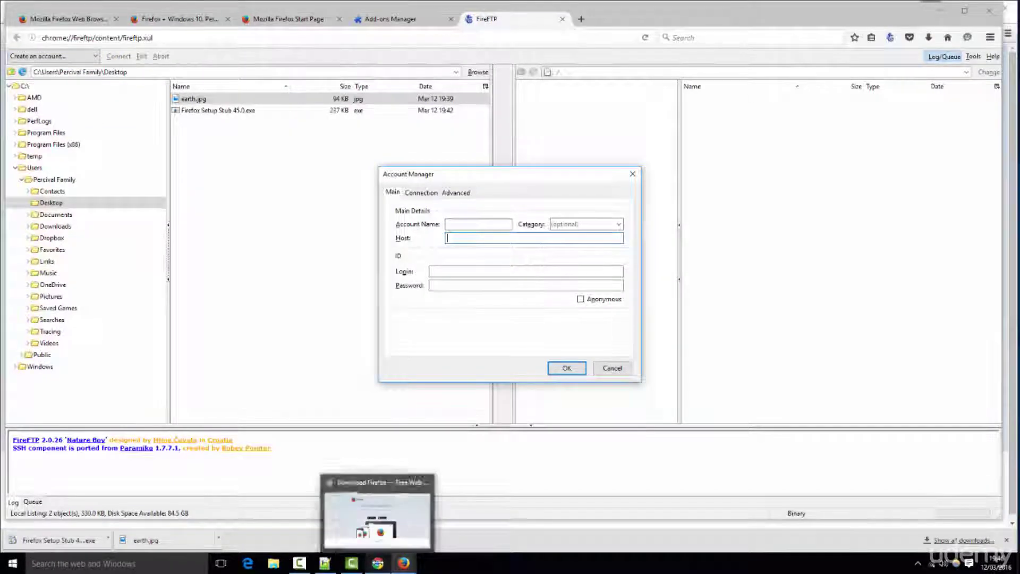
left_click(378, 563)
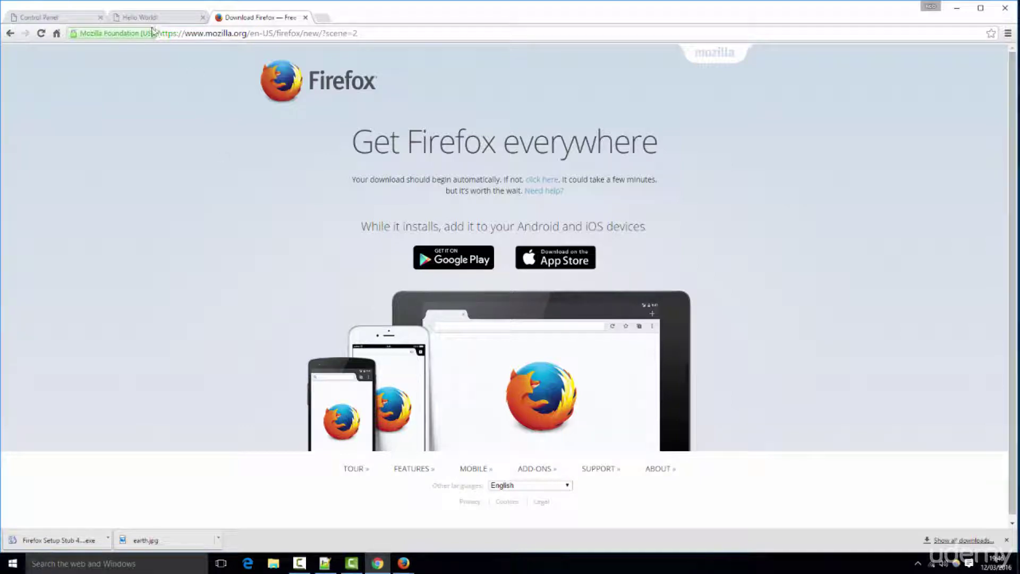
left_click(66, 18)
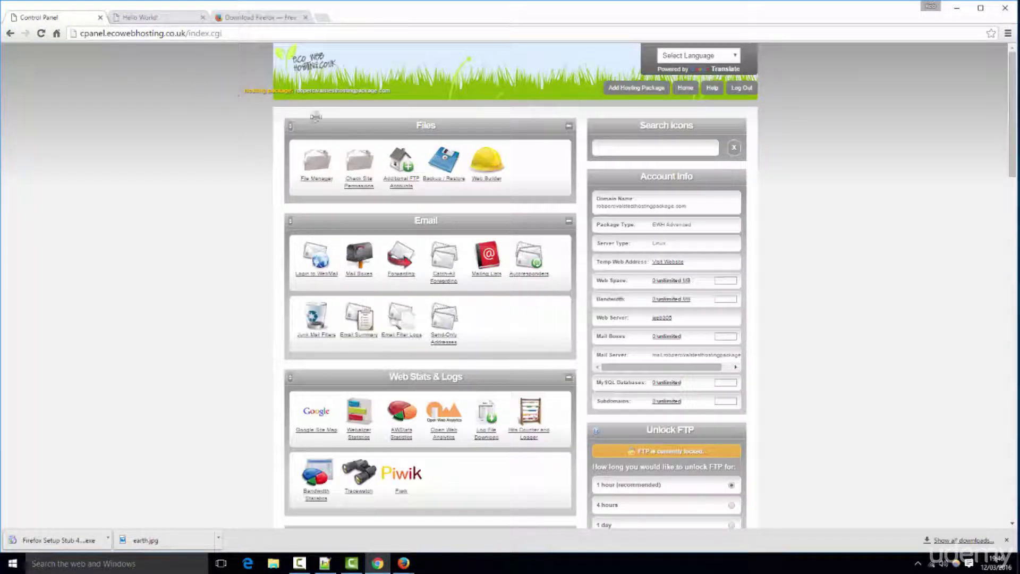
scroll(826, 224, "down", 9)
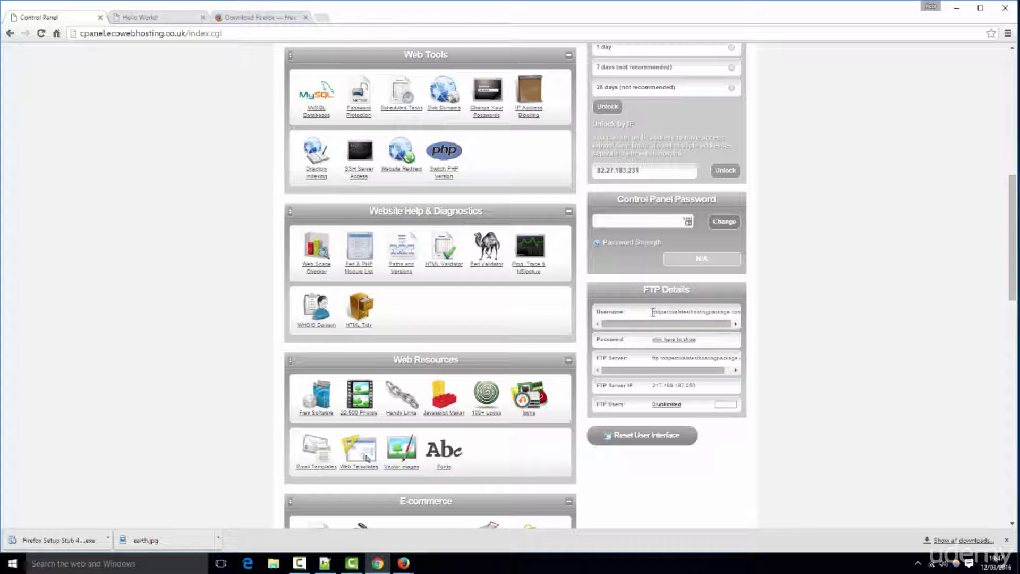
left_click_drag(653, 311, 742, 311)
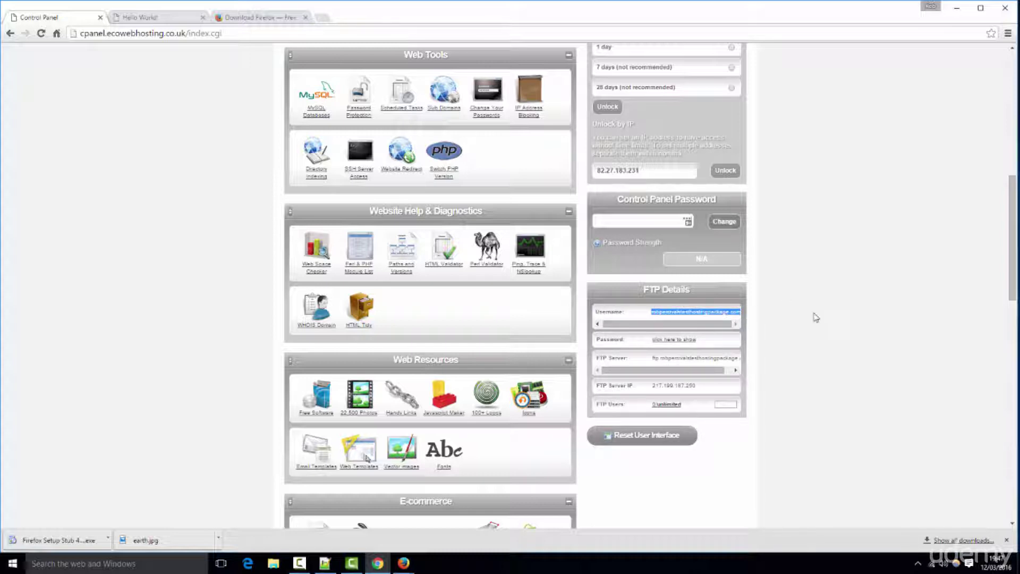
Back in FireFTP's account settings, enter the copied FTP username as both the login and the account name.
key("alt+Tab")
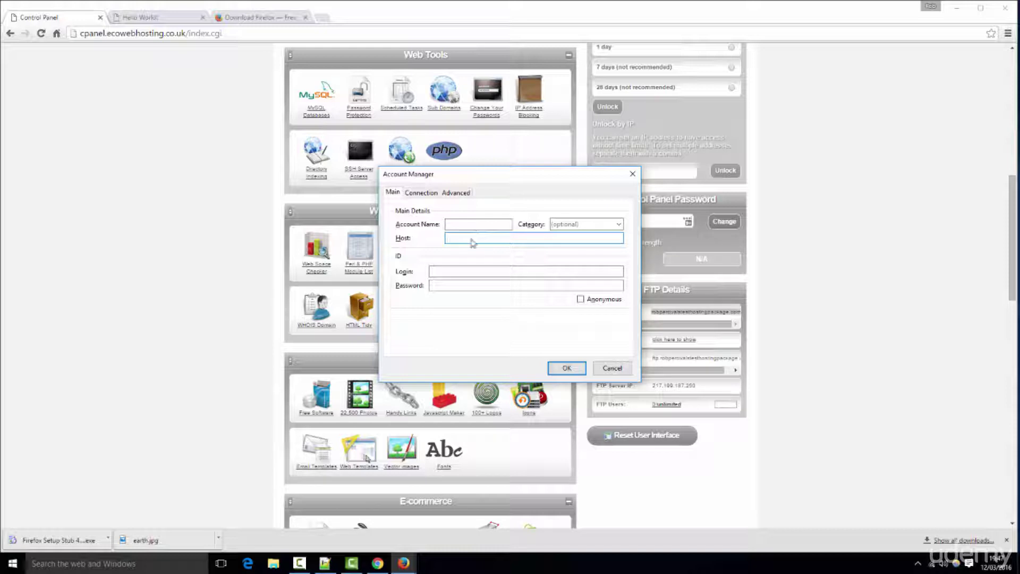
left_click(455, 272)
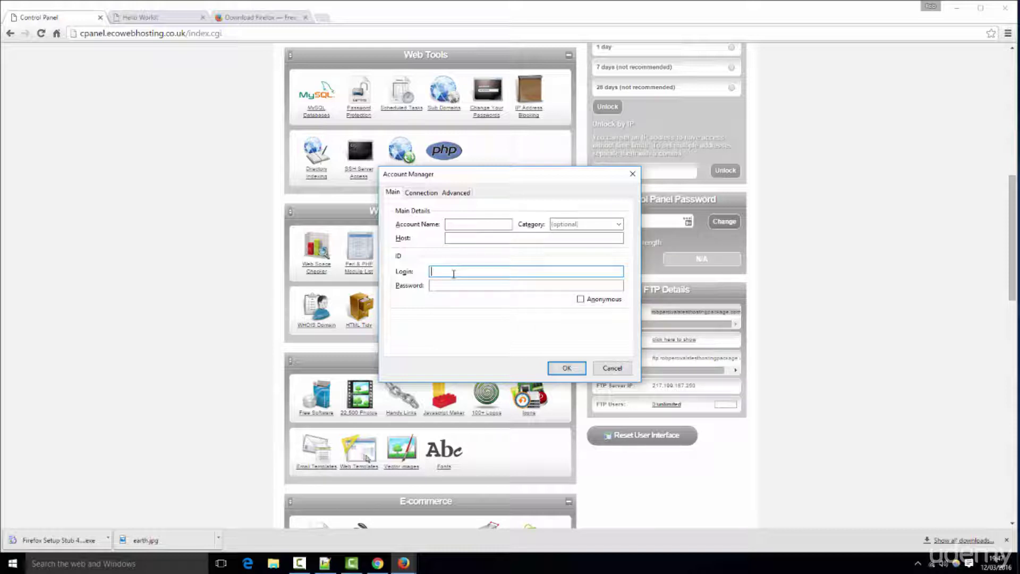
type("robpercivalstesthostingpackage.com")
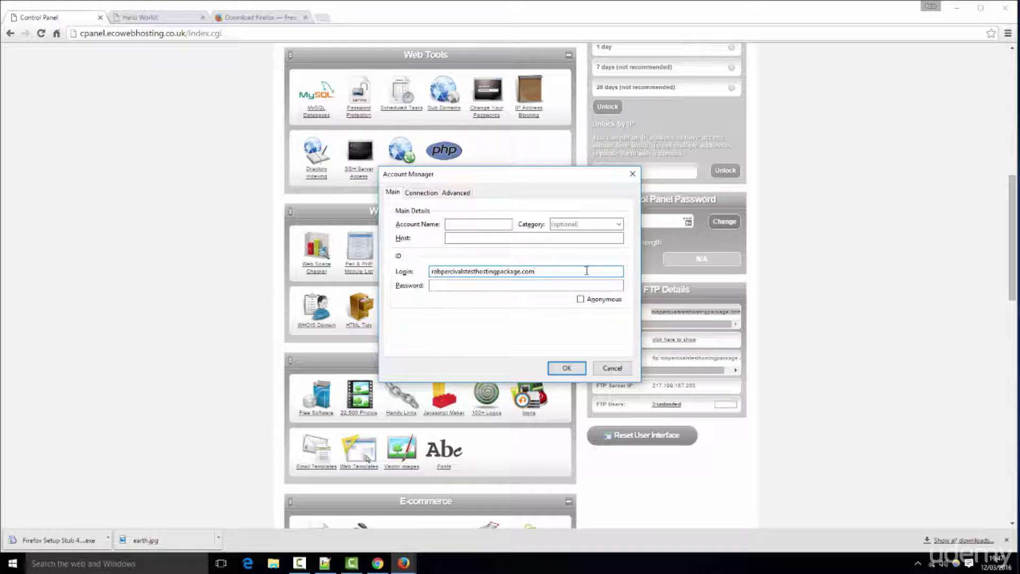
left_click(476, 226)
type("robpercivalstesthostingpackage.com")
Reveal and copy the FTP password in Chrome's hosting control panel, and paste it into the password field of FireFTP's account settings.
left_click(777, 369)
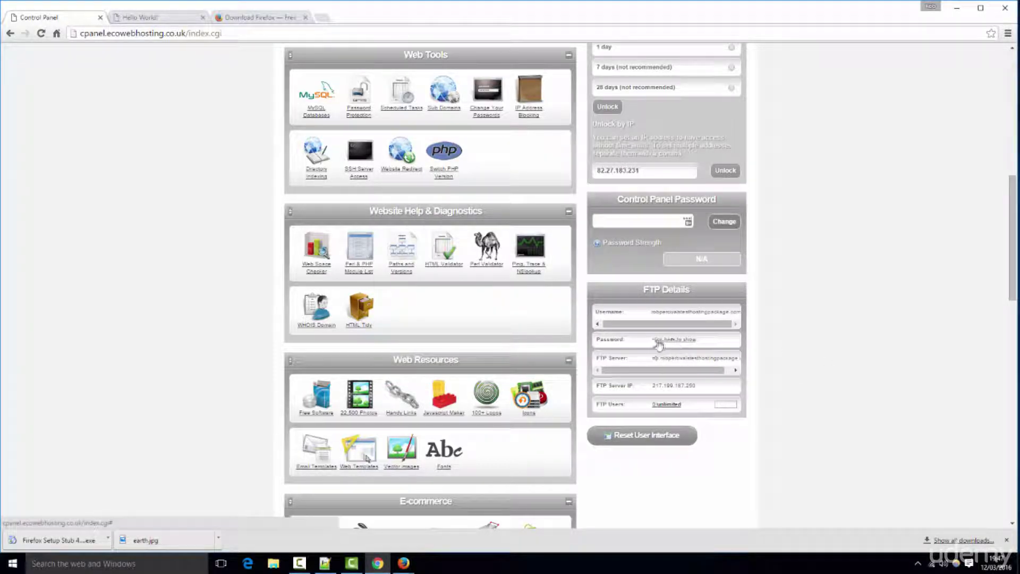
left_click(679, 343)
left_click_drag(689, 340, 654, 341)
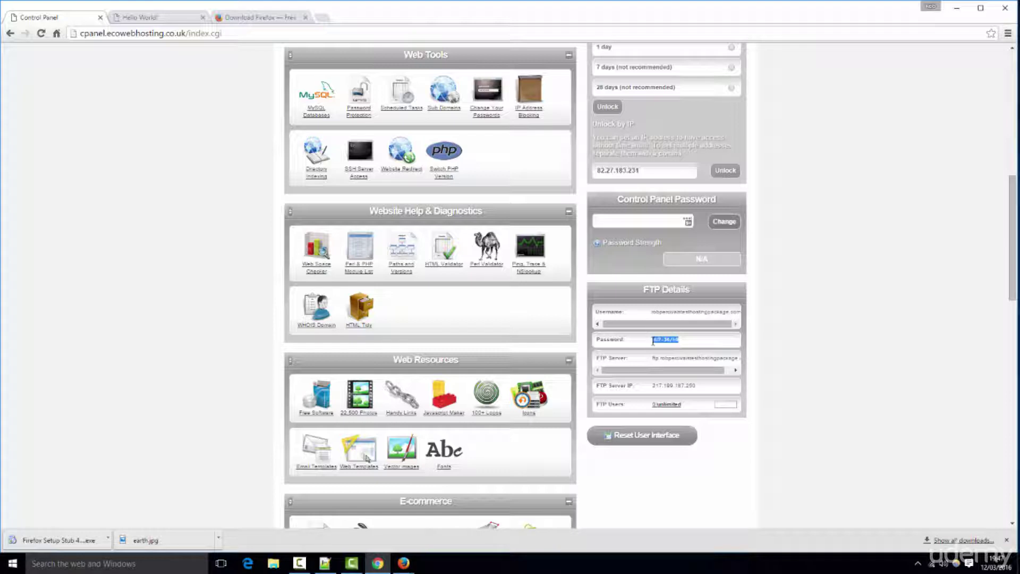
key("alt+Tab")
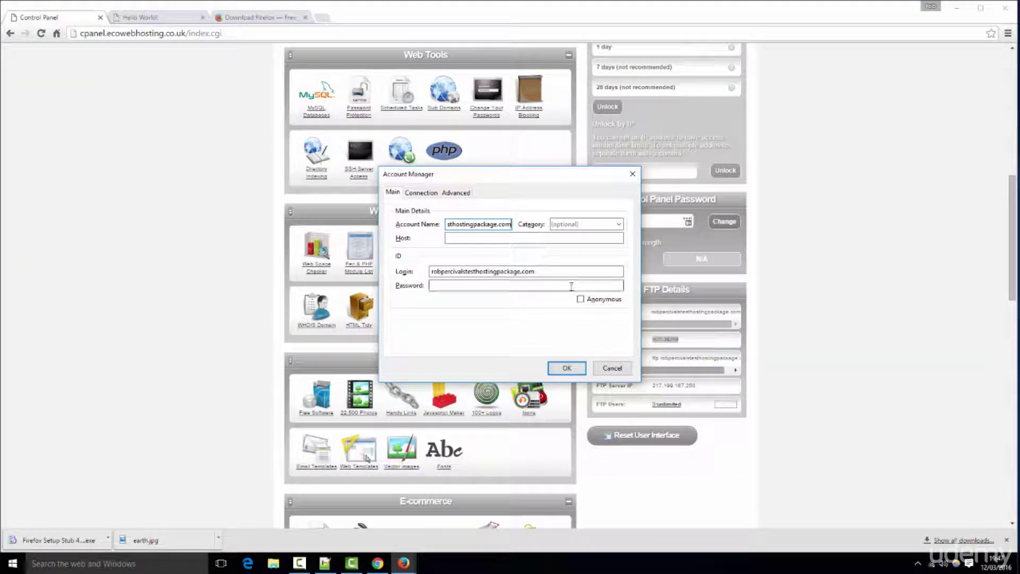
left_click(571, 286)
key("ctrl+v")
Copy the FTP Server IP from the control panel's FTP Details, enter it as the FireFTP account's host, and save the account.
left_click(831, 389)
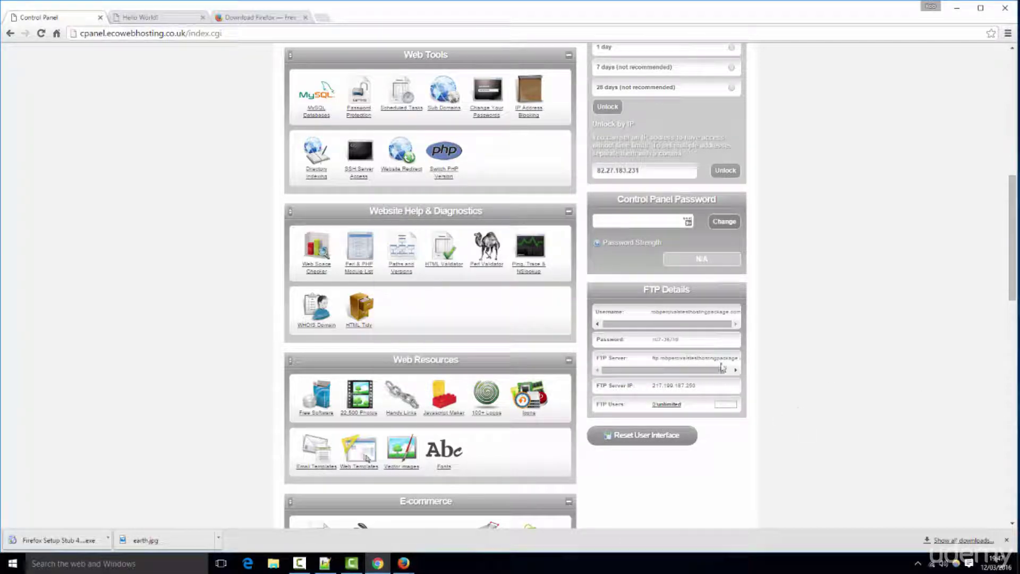
left_click_drag(662, 385, 697, 386)
key("ctrl+c")
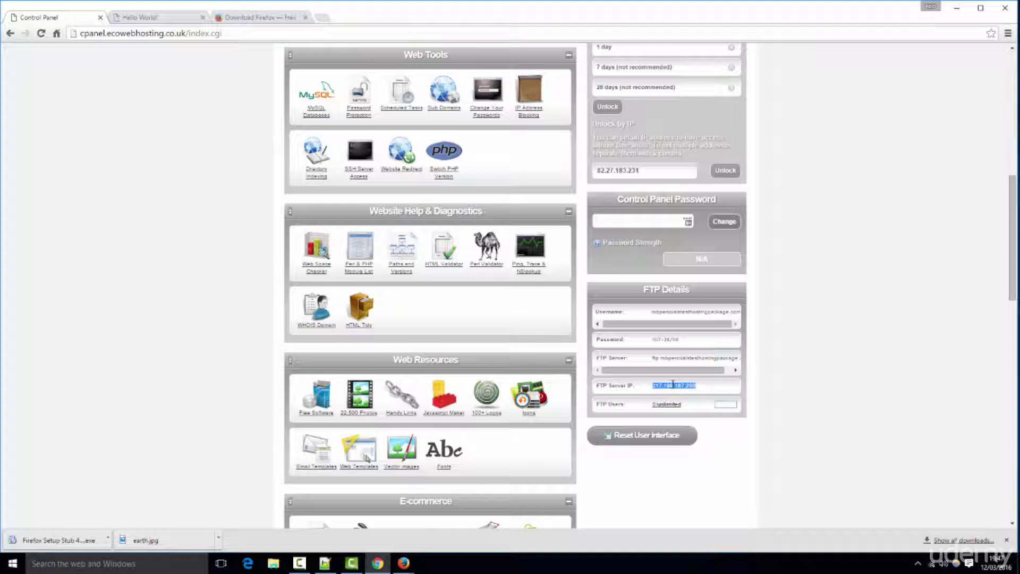
key("alt+Tab")
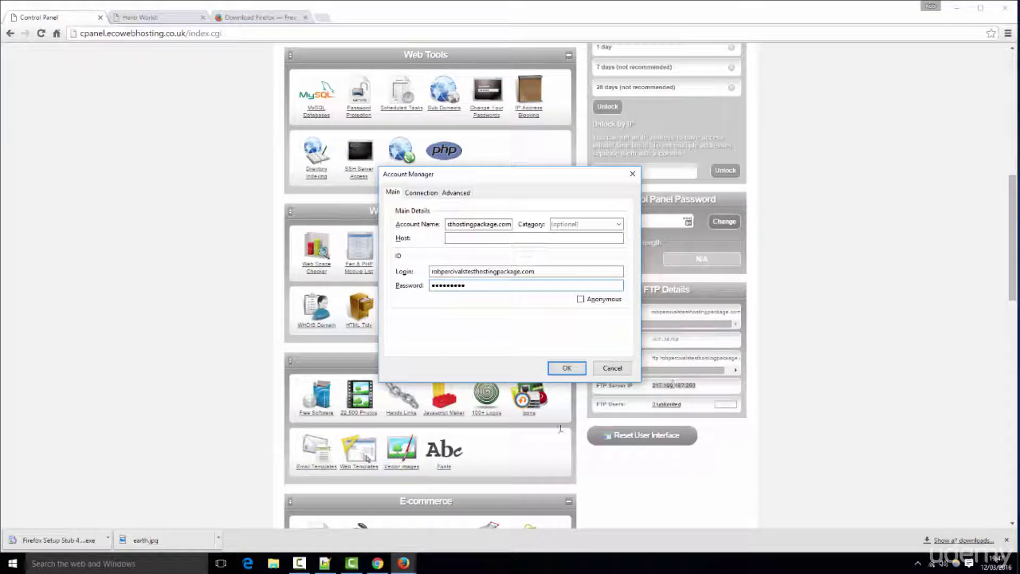
left_click(531, 238)
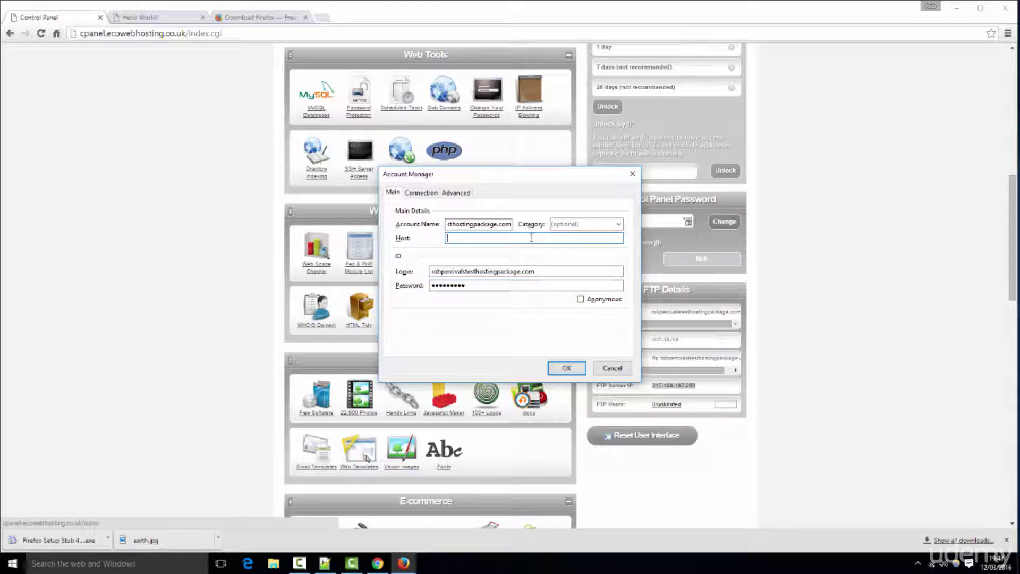
key("ctrl+v")
left_click(568, 367)
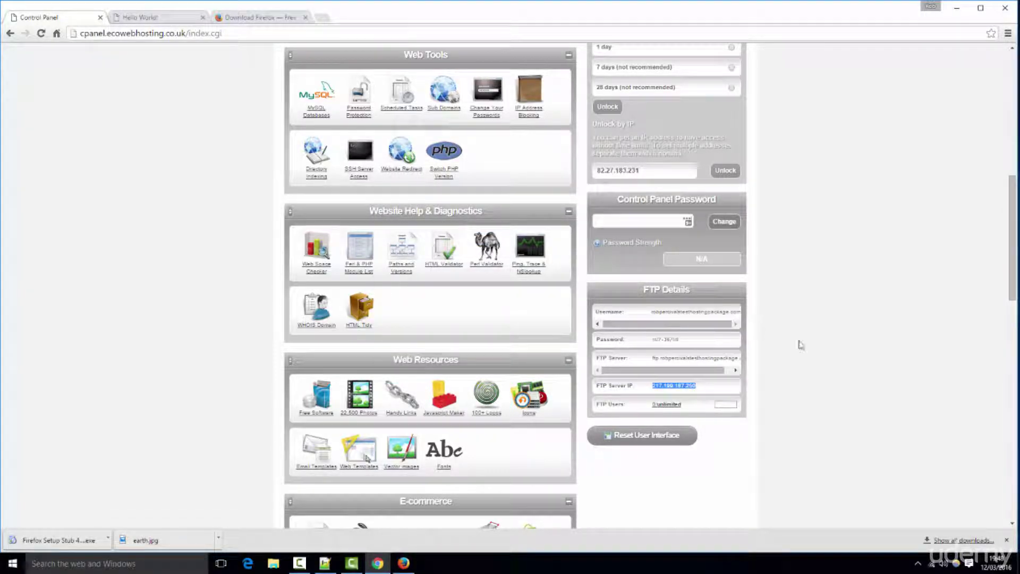
In Chrome's hosting control panel, unlock FTP access for 1 hour.
left_click(805, 378)
scroll(807, 395, "up", 2)
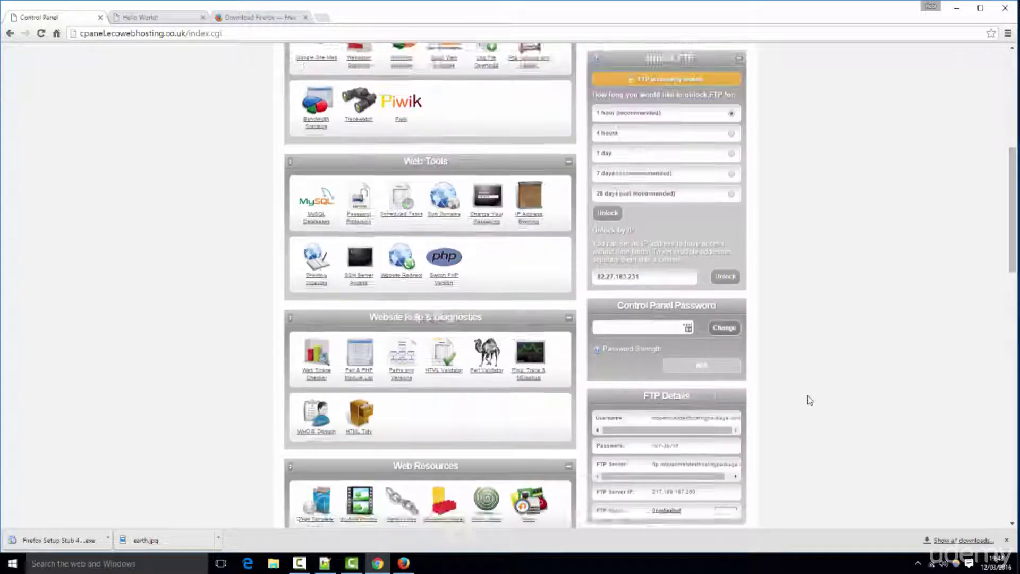
scroll(808, 400, "up", 4)
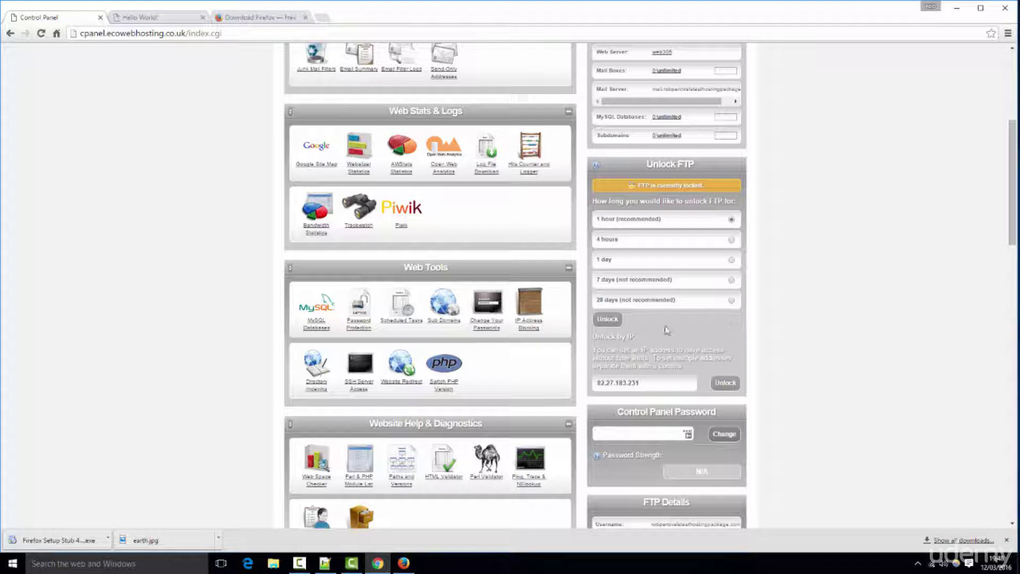
left_click(608, 321)
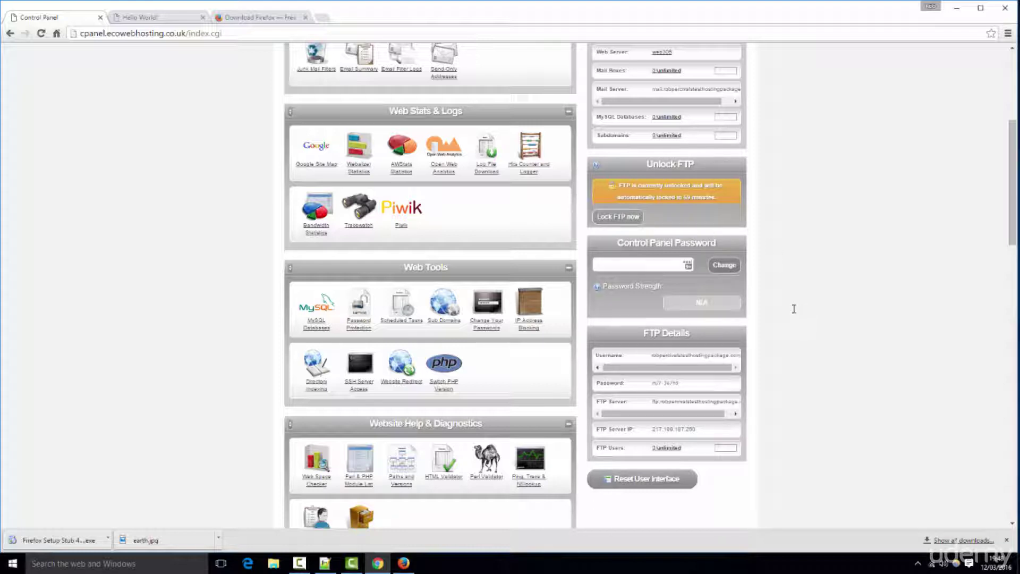
Switch to FireFTP, connect to the hosting account, and open the remote public_html folder.
key("alt+Tab")
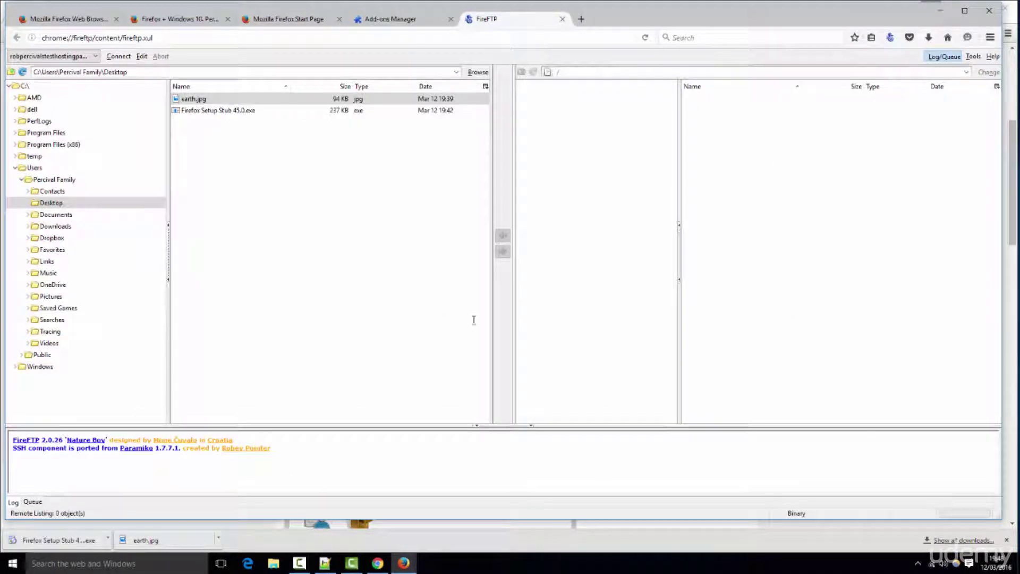
left_click(118, 57)
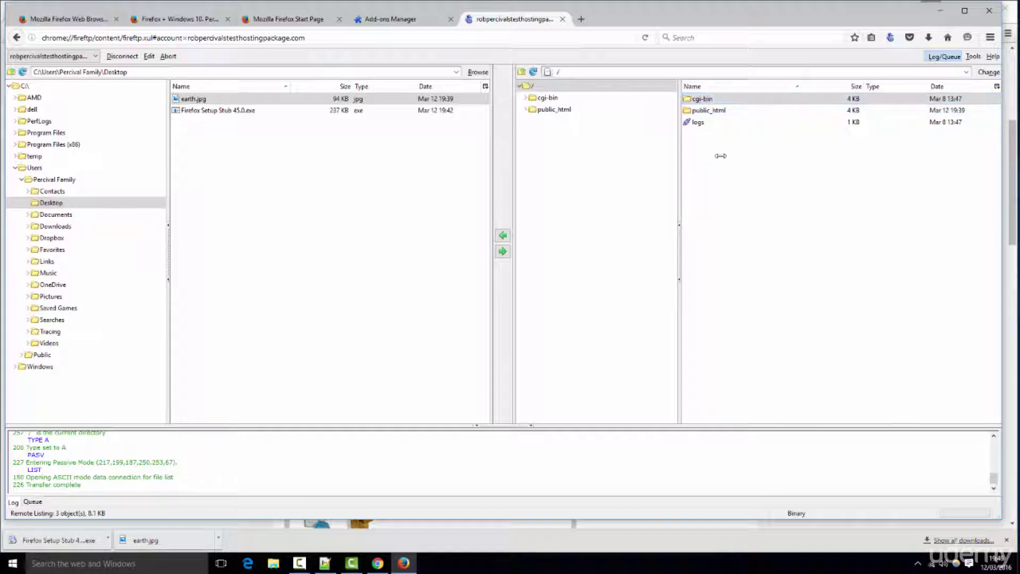
left_click(702, 100)
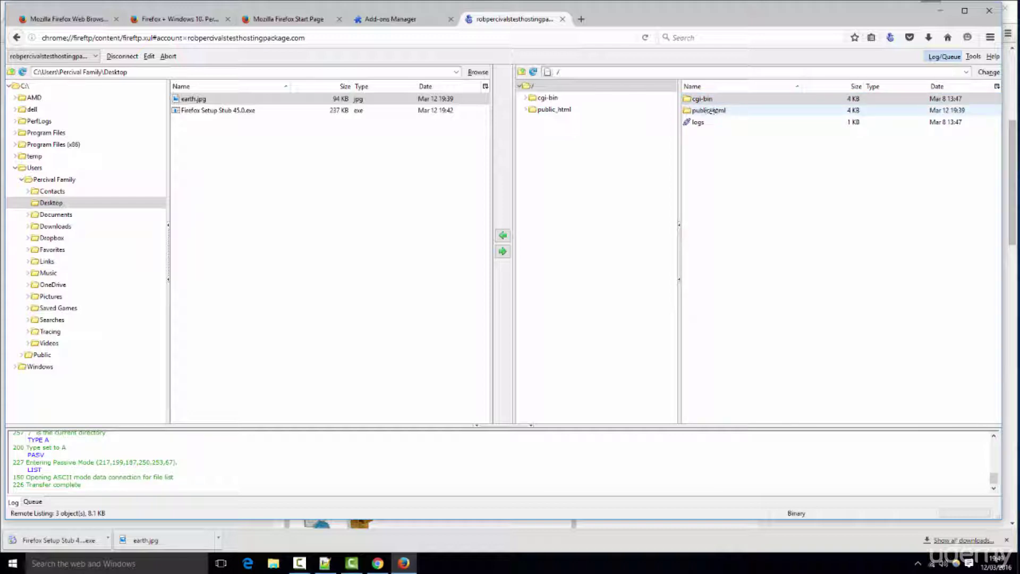
double_click(712, 110)
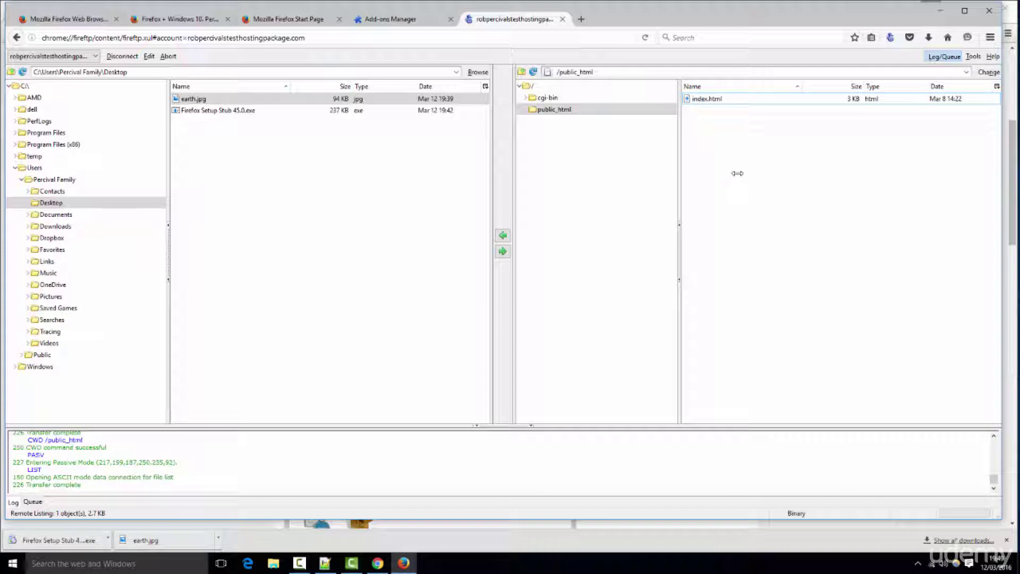
View the Hello World! web page in Chrome, and return to FireFTP.
key("alt+Tab")
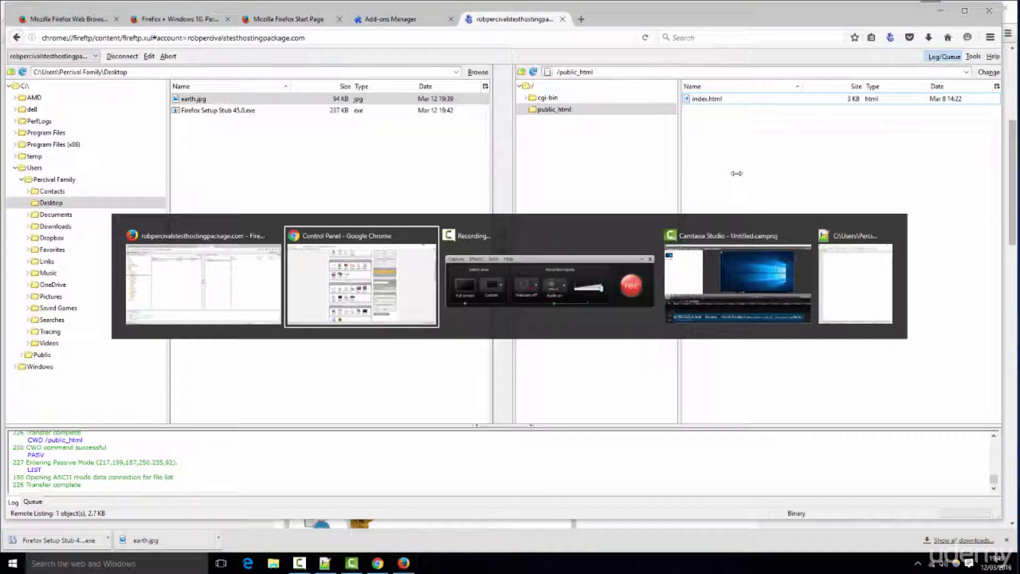
left_click(134, 18)
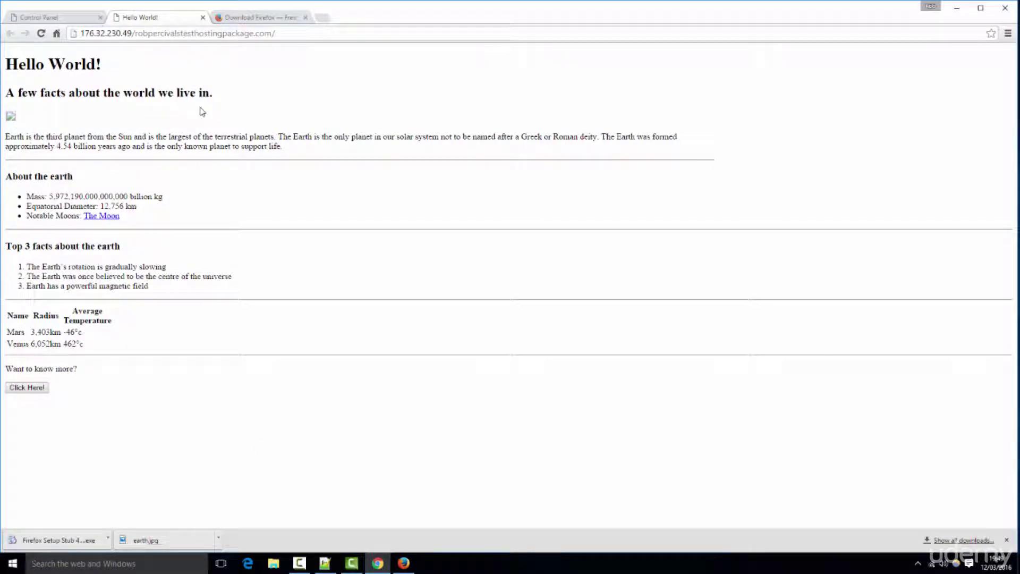
key("alt+Tab")
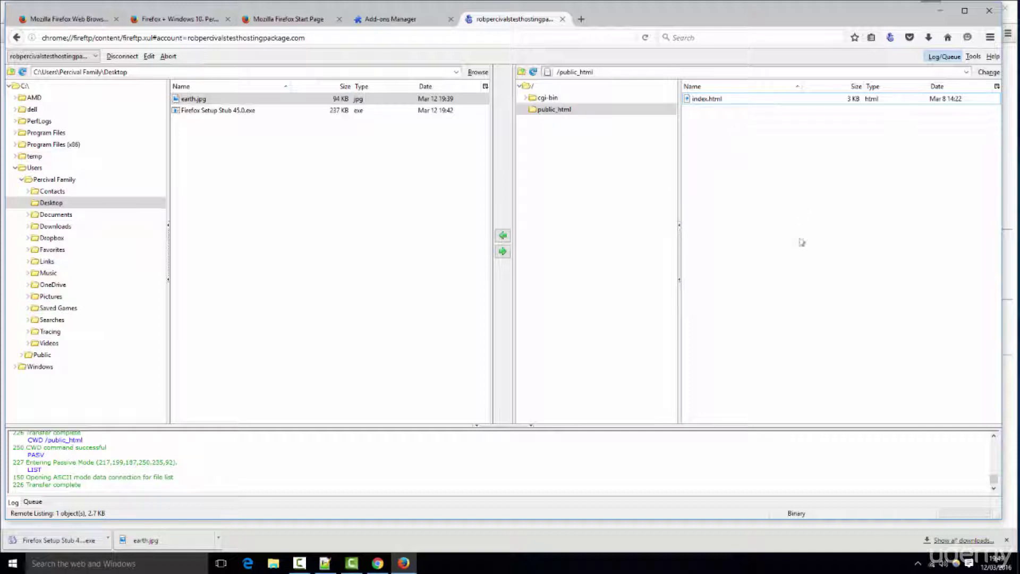
Upload earth.jpg from the local Desktop folder to public_html, and select the uploaded copy.
left_click(196, 99)
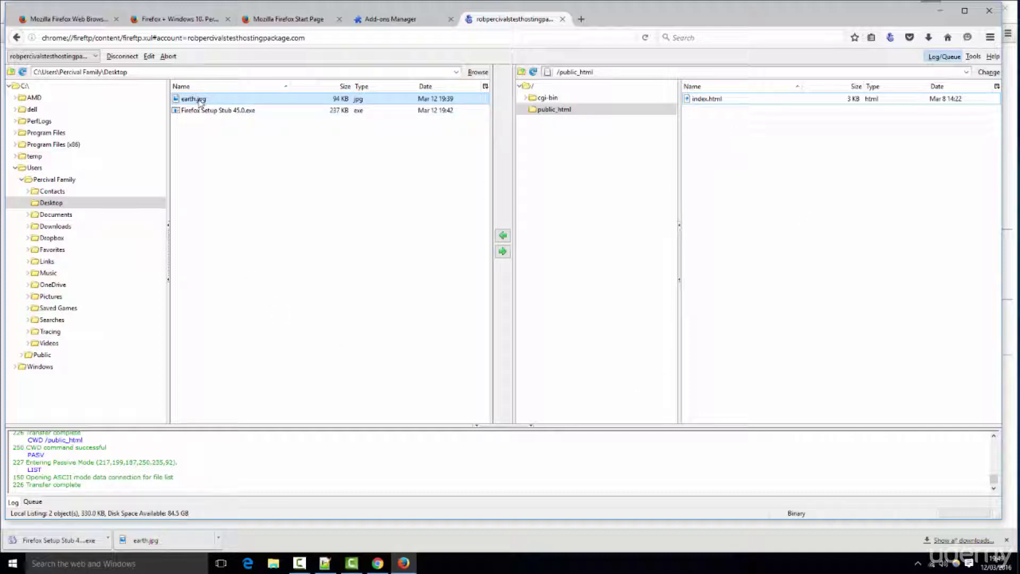
left_click(504, 254)
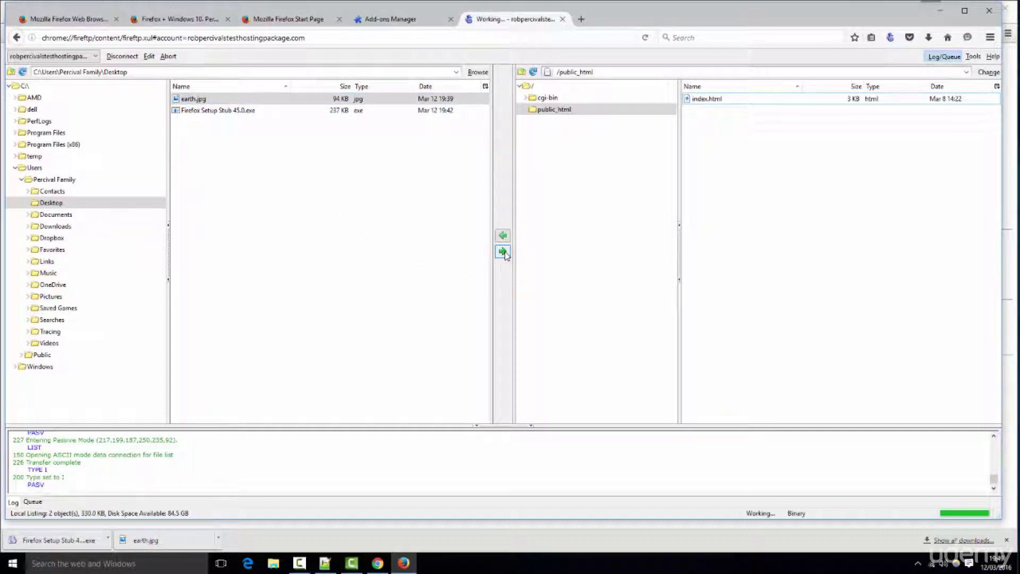
left_click(526, 100)
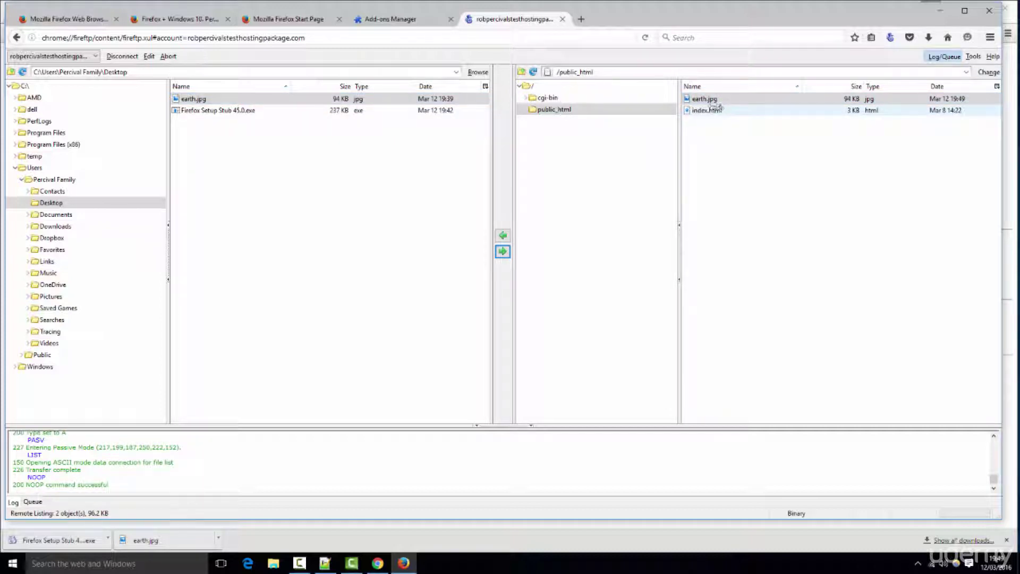
left_click(713, 99)
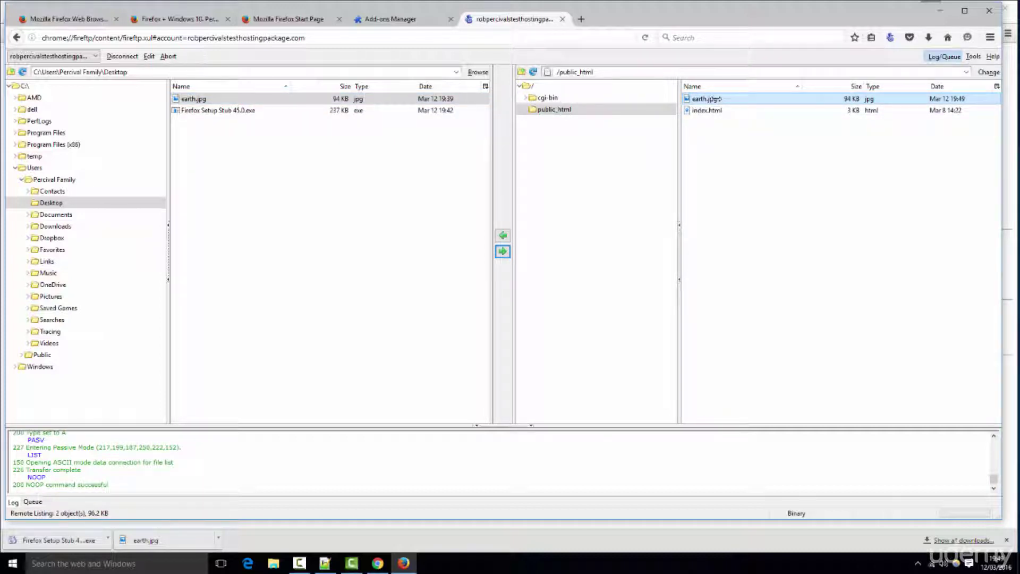
Reload the Hello World! page in Chrome to check its Earth image, and switch back to FireFTP.
key("alt+Tab")
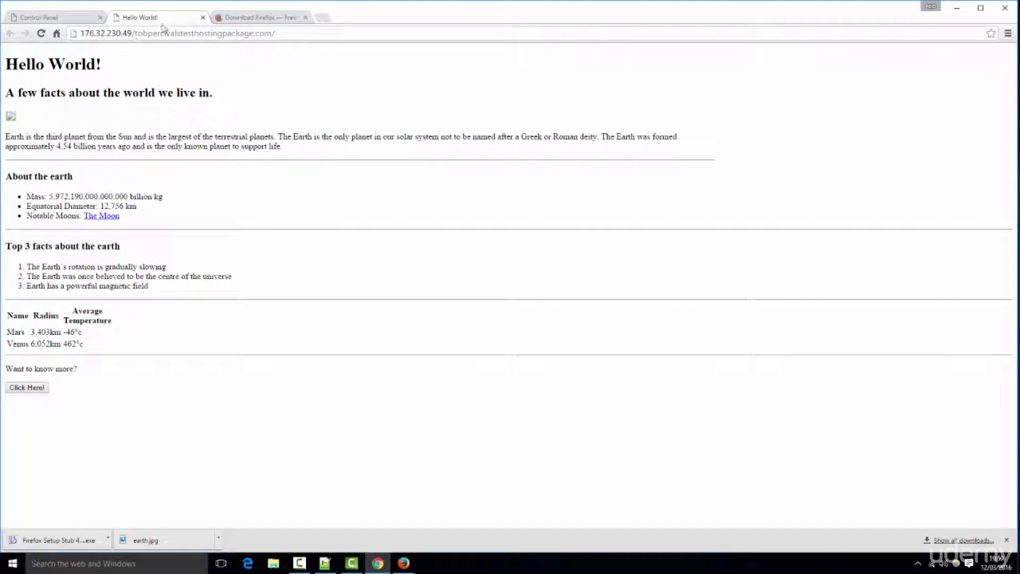
key("F5")
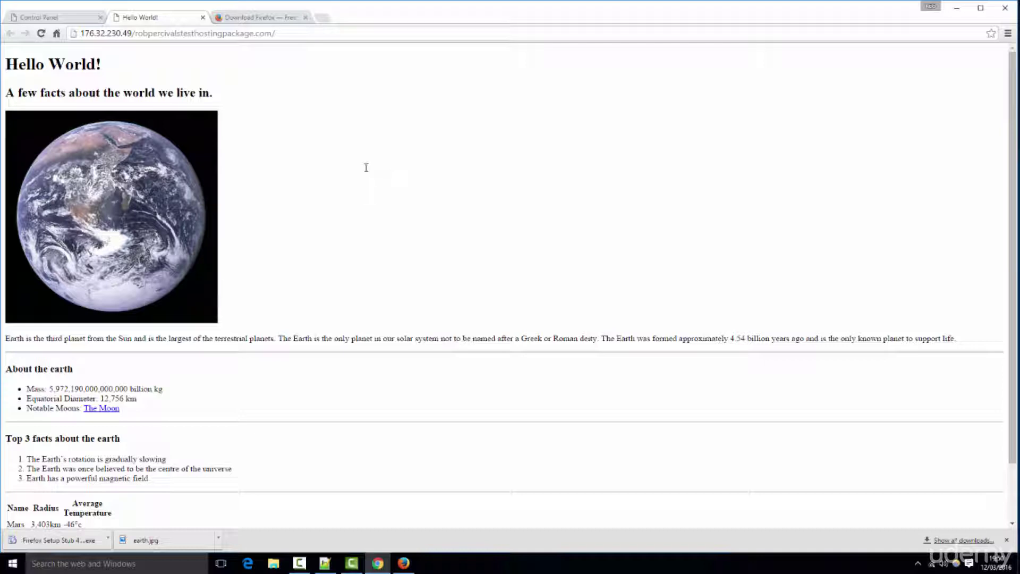
key("alt+Tab")
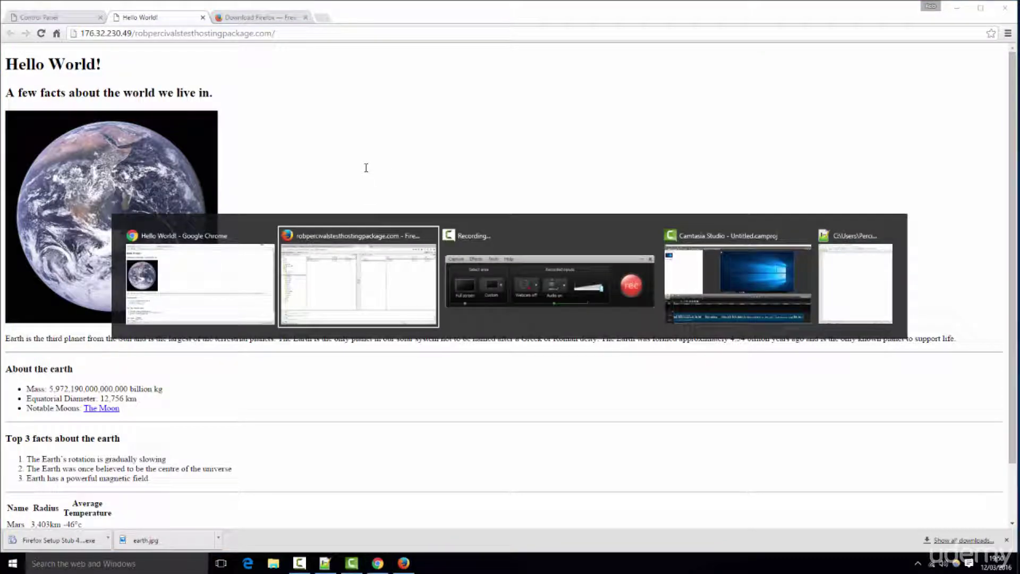
left_click(239, 98)
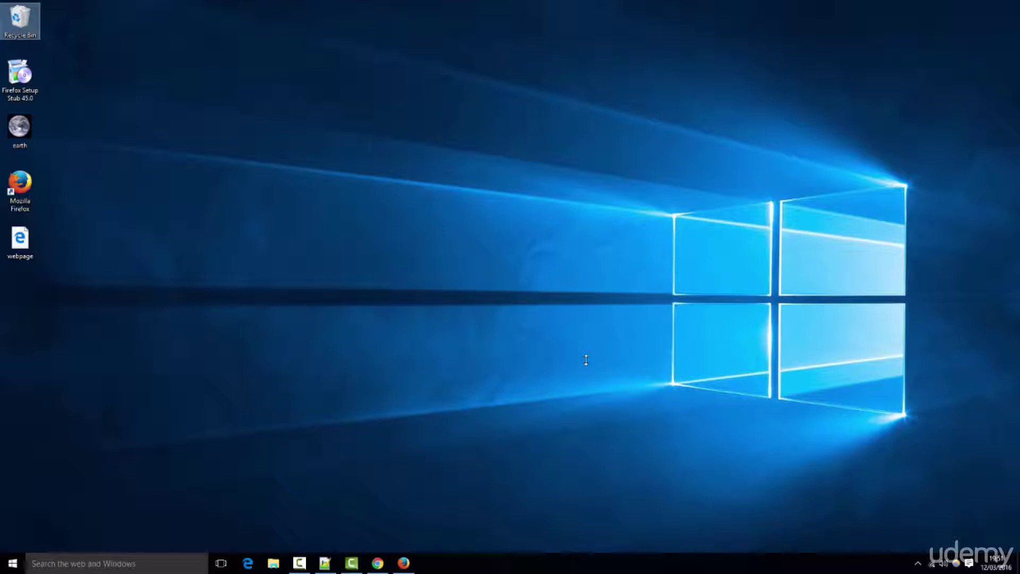
For the webpage file on the desktop, bring up the choice of another app to open it with.
left_click(21, 257)
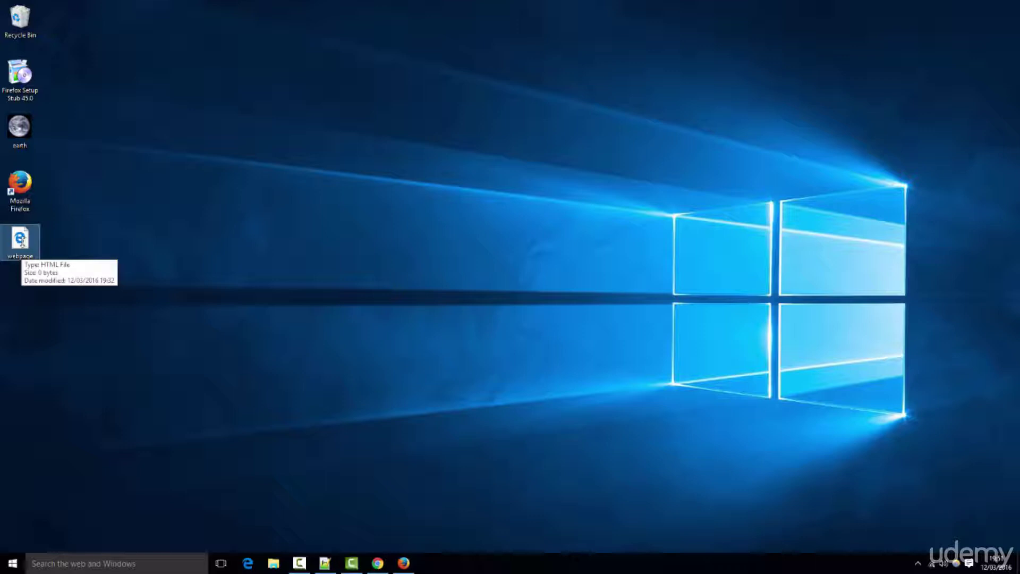
right_click(21, 240)
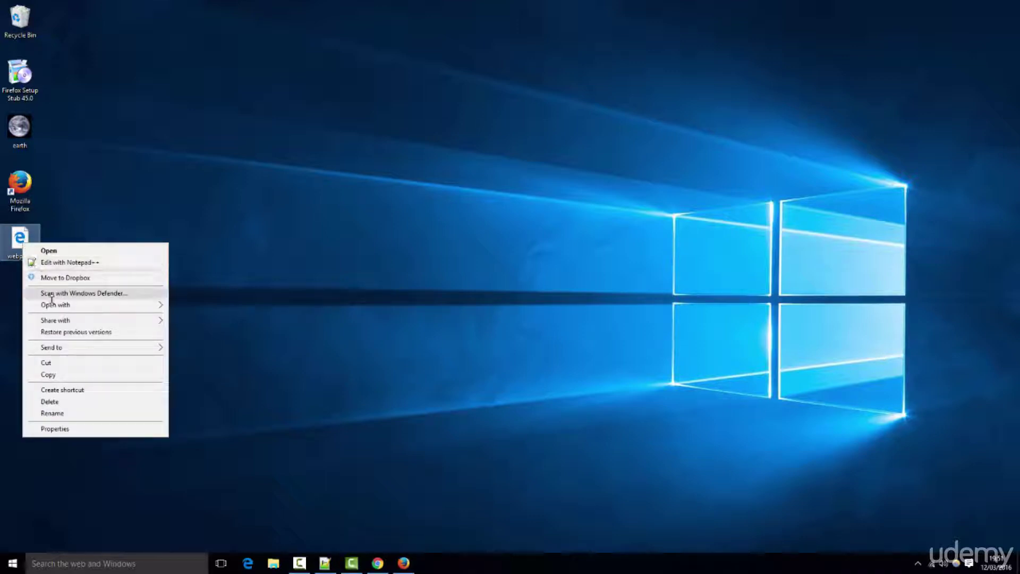
mouse_move(58, 304)
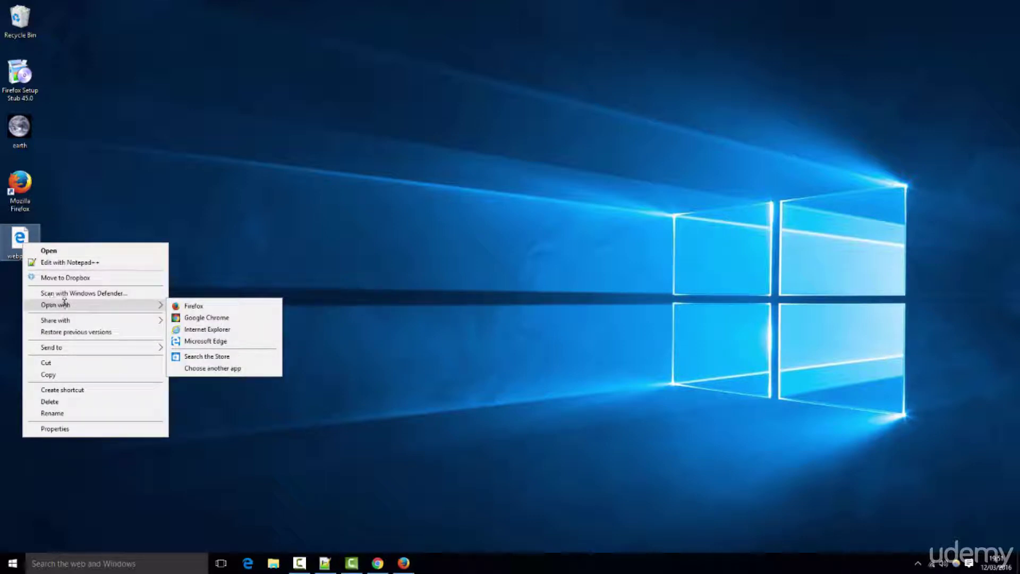
left_click(224, 369)
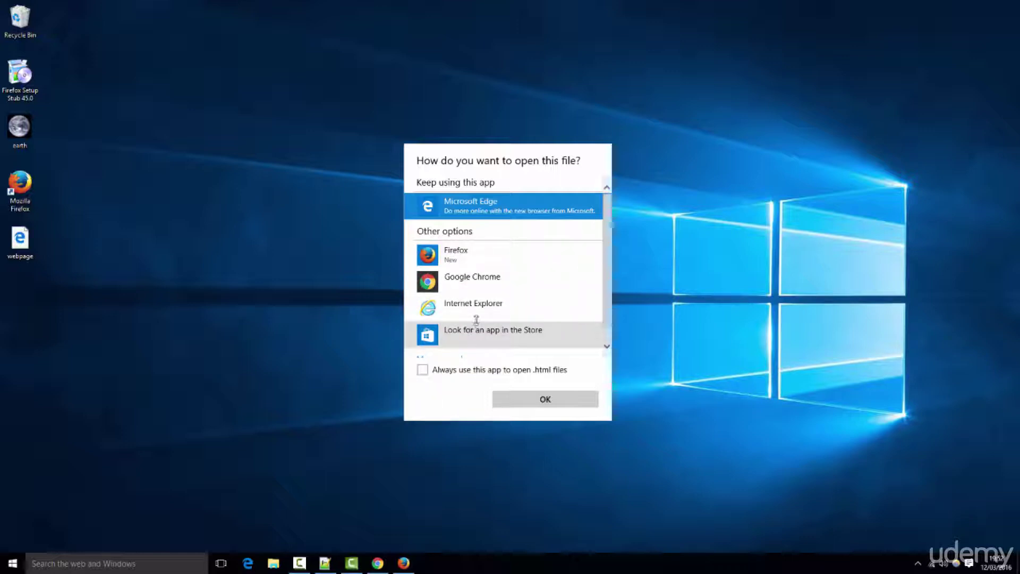
Expand the list of suggested apps for the webpage file and choose to look for another app on this PC.
scroll(476, 318, "down", 1)
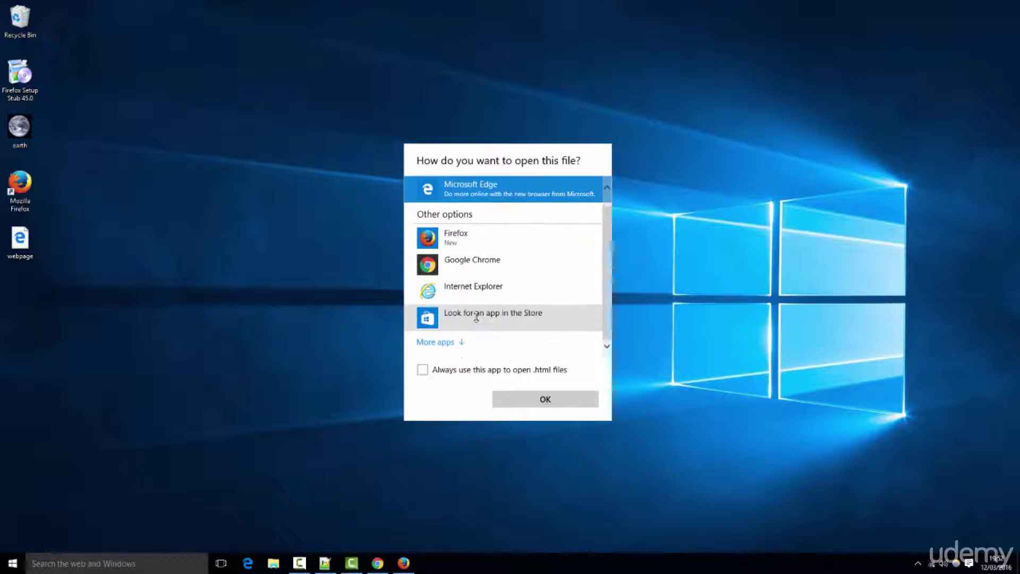
left_click(450, 343)
scroll(470, 313, "down", 3)
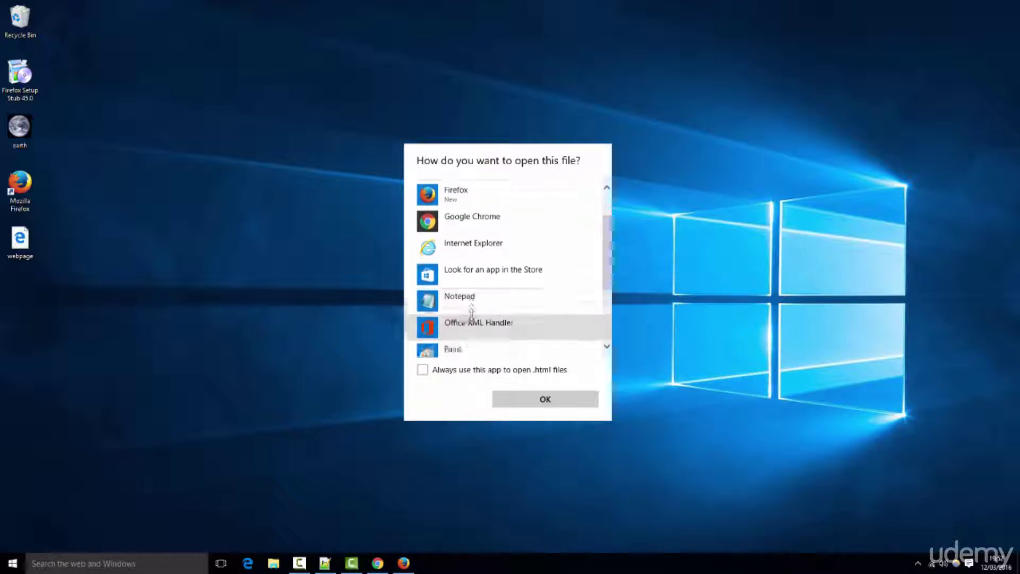
scroll(473, 297, "down", 3)
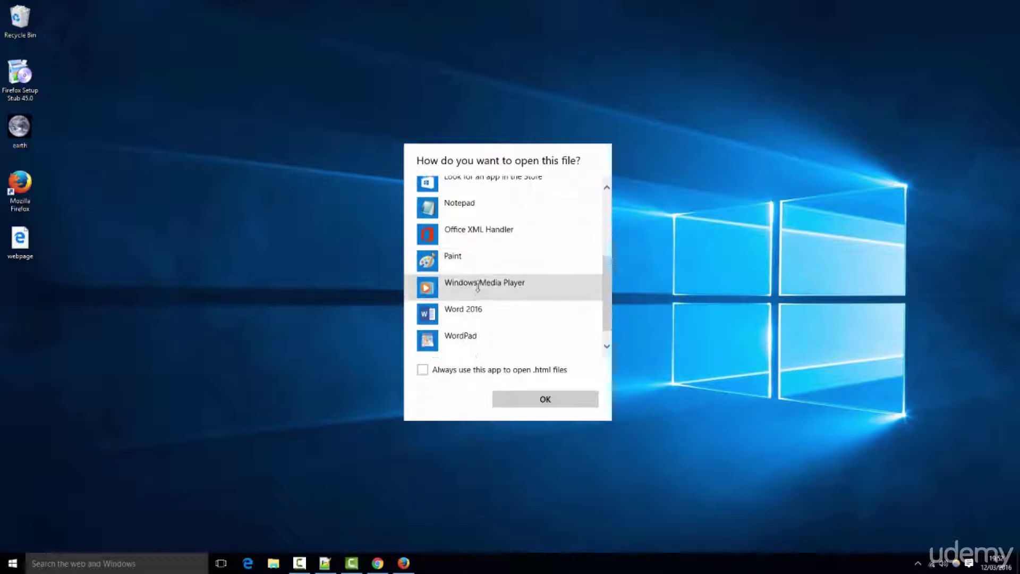
scroll(478, 287, "down", 1)
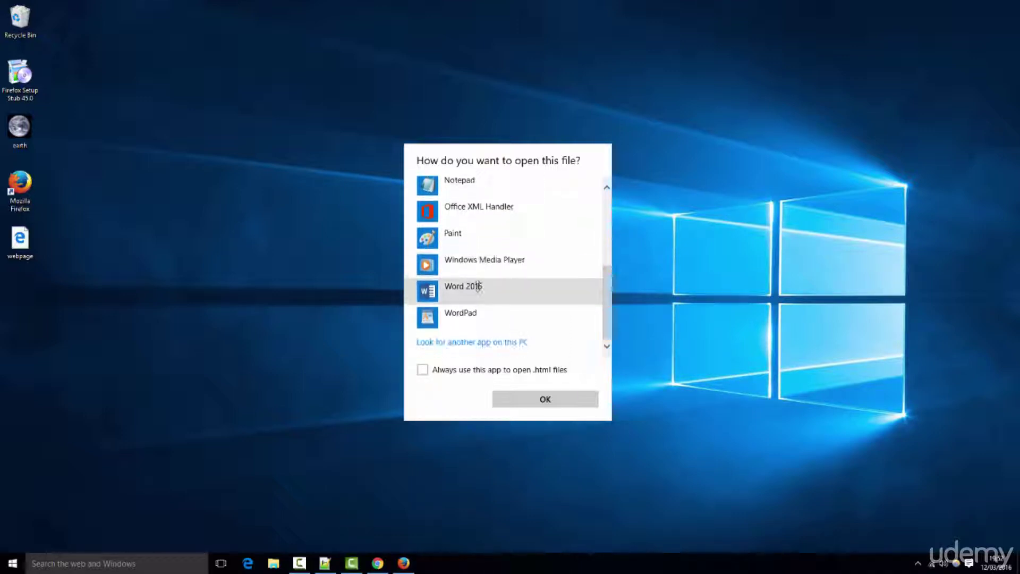
left_click(480, 343)
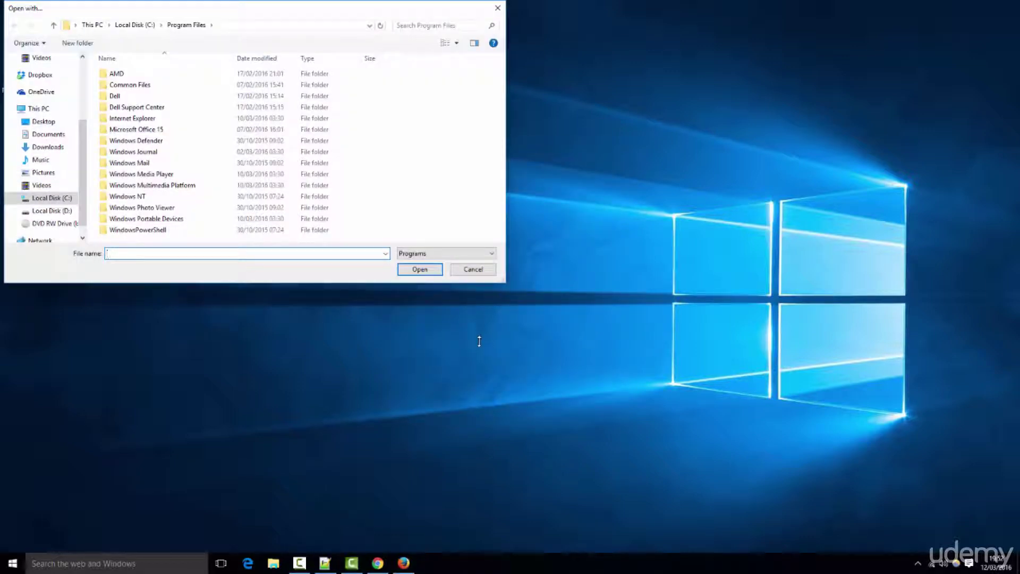
Pick the notepad++ application from the Notepad++ folder in Program Files (x86) on Local Disk (C:).
left_click(139, 26)
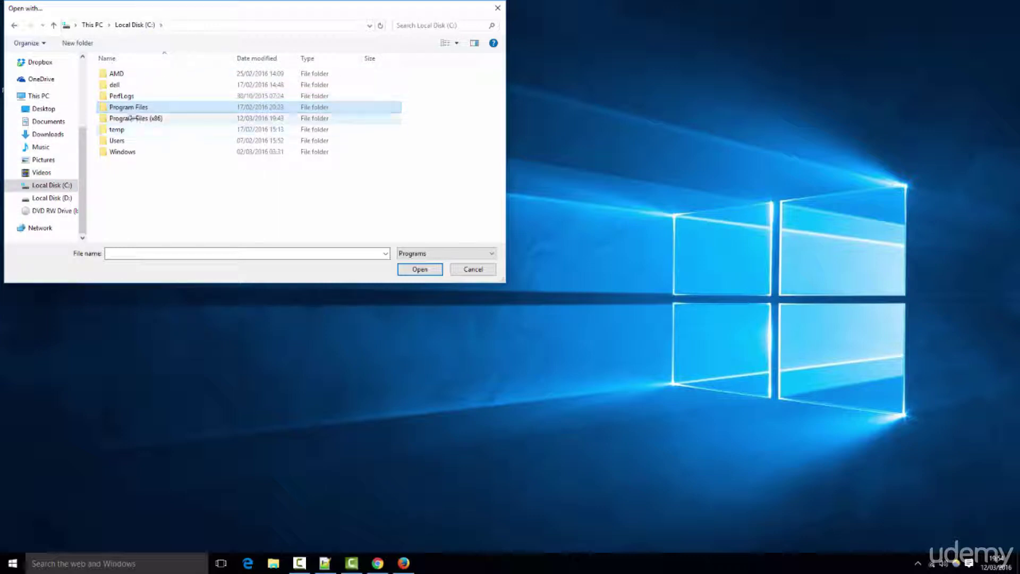
left_click(155, 118)
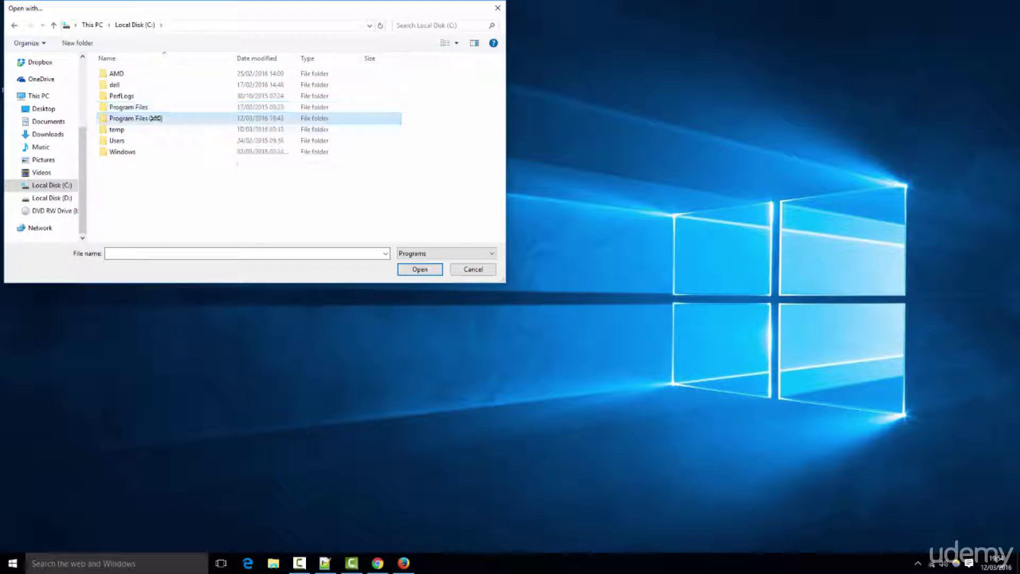
double_click(155, 118)
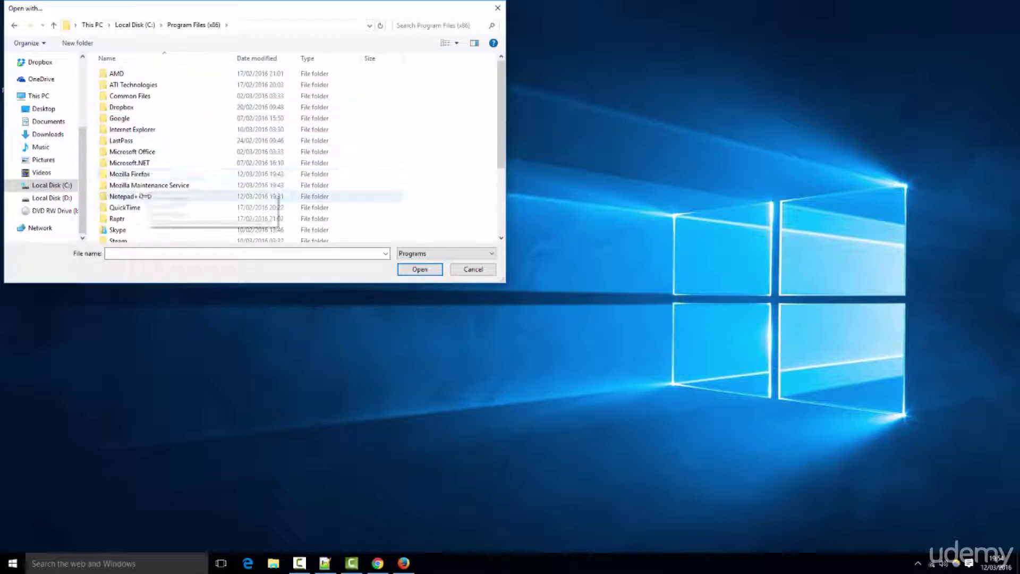
double_click(144, 196)
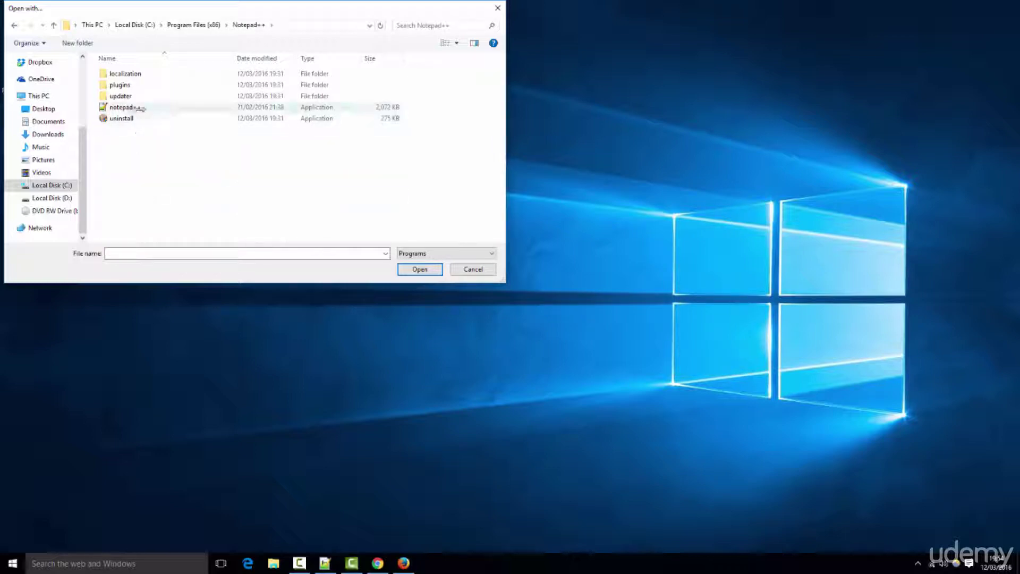
double_click(139, 107)
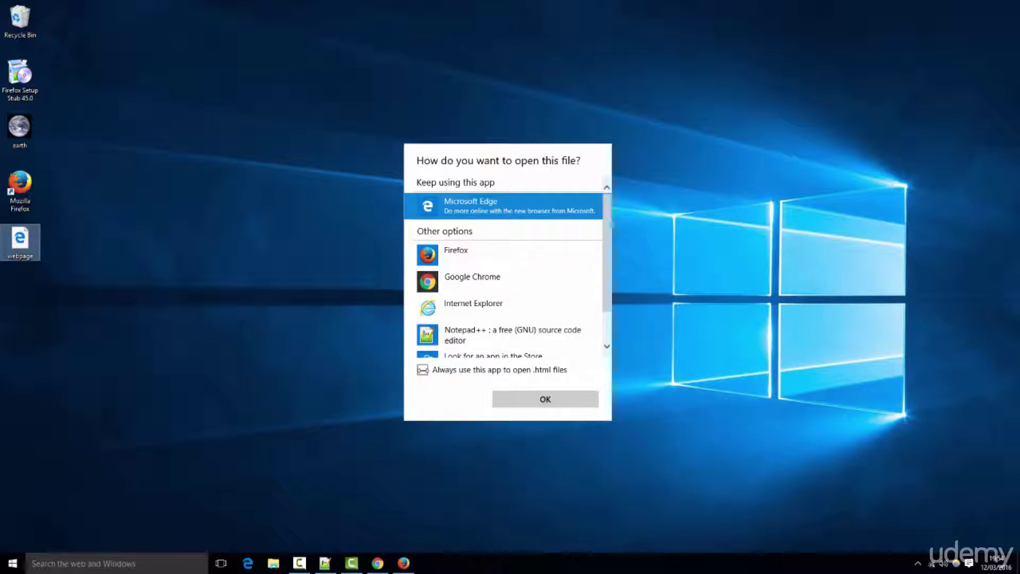
Make Notepad++ the app that always opens .html files.
left_click(423, 370)
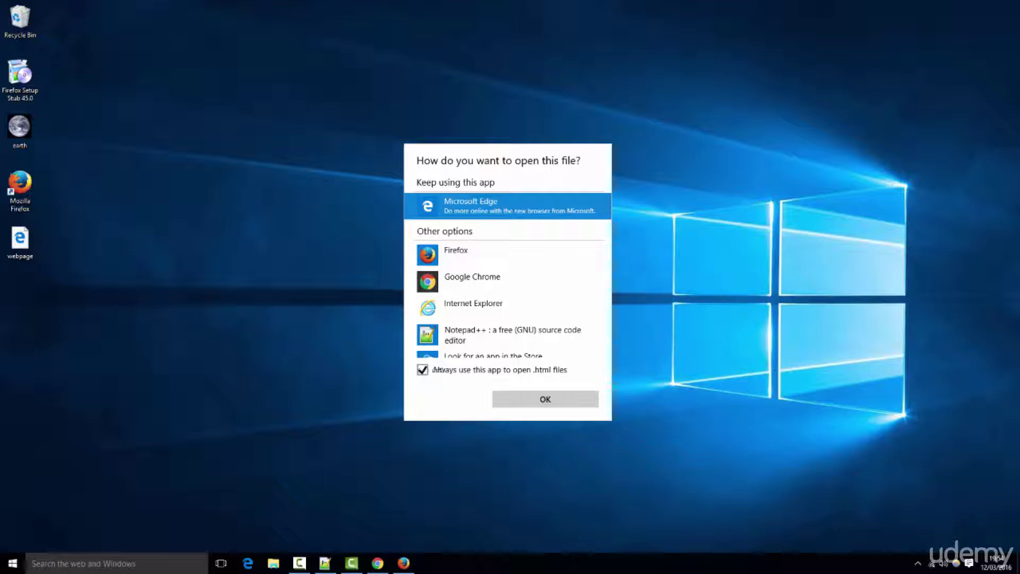
left_click(467, 333)
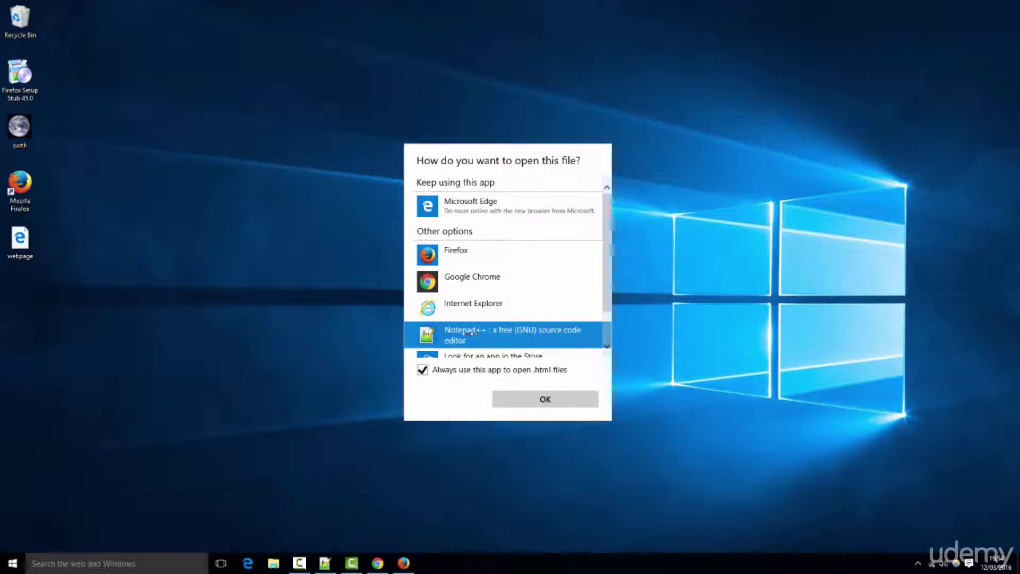
left_click(547, 401)
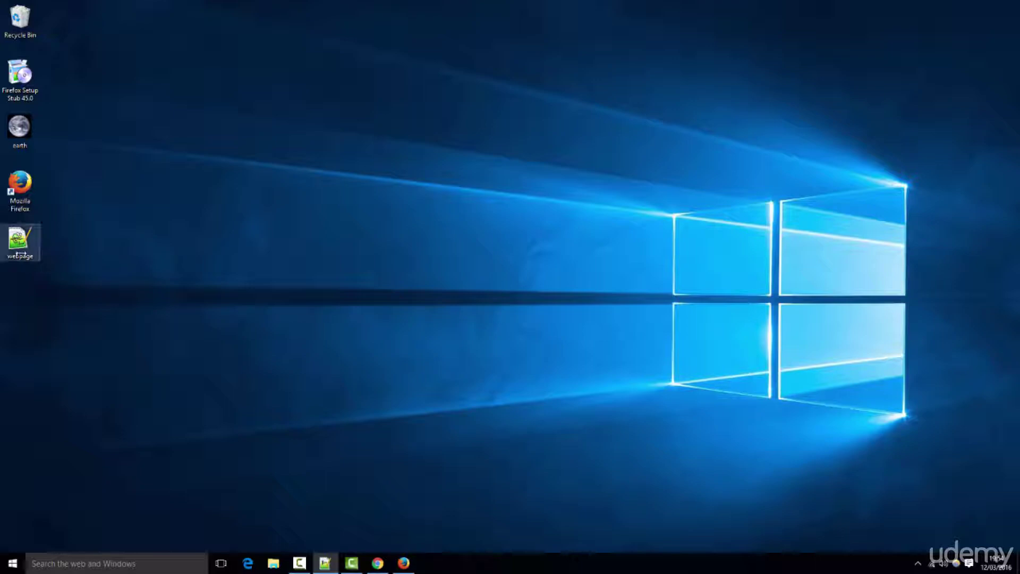
Open the remote index.html in public_html from FireFTP, and bring up its code in Notepad++.
left_click(405, 562)
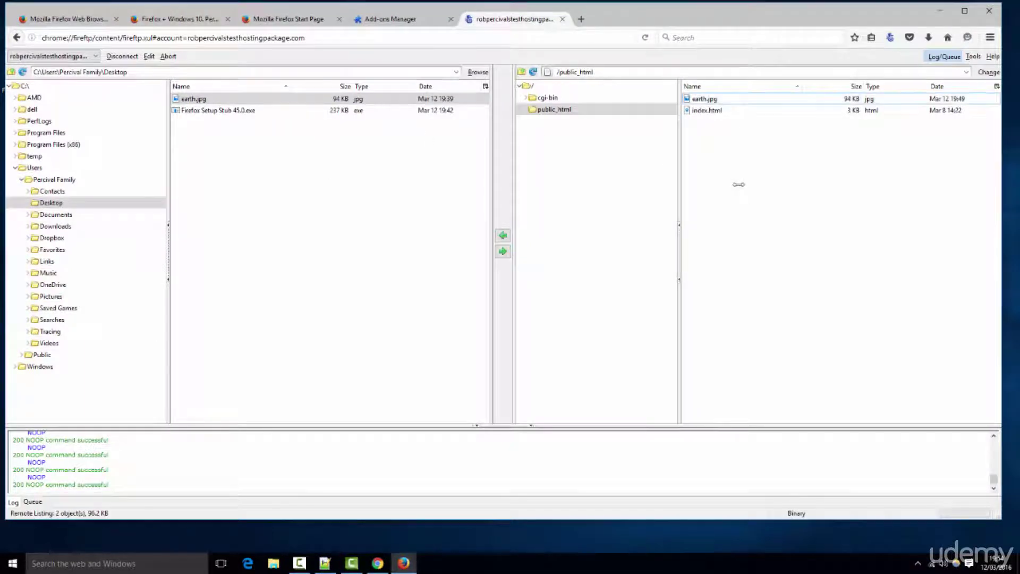
left_click(731, 101)
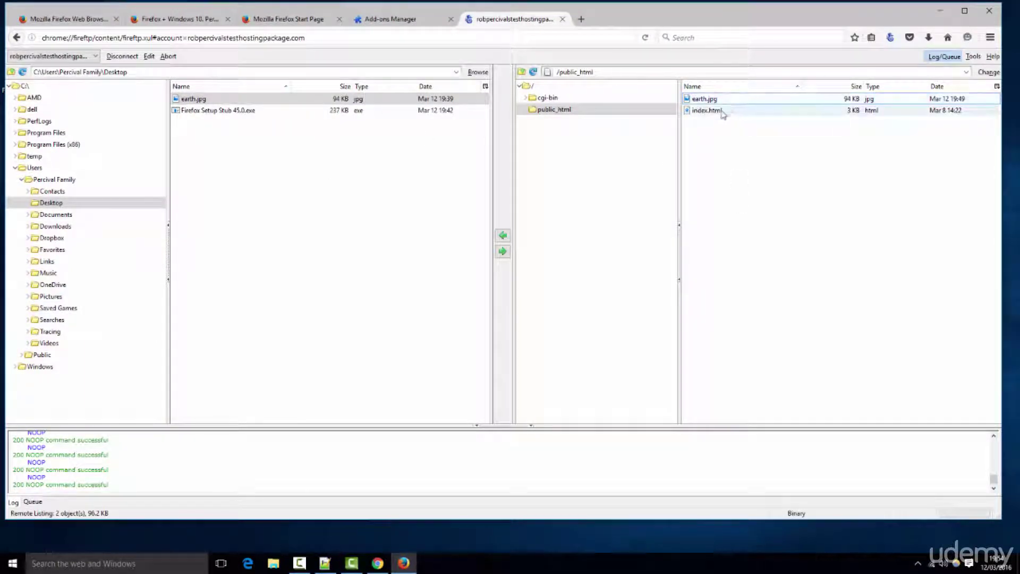
left_click(723, 112)
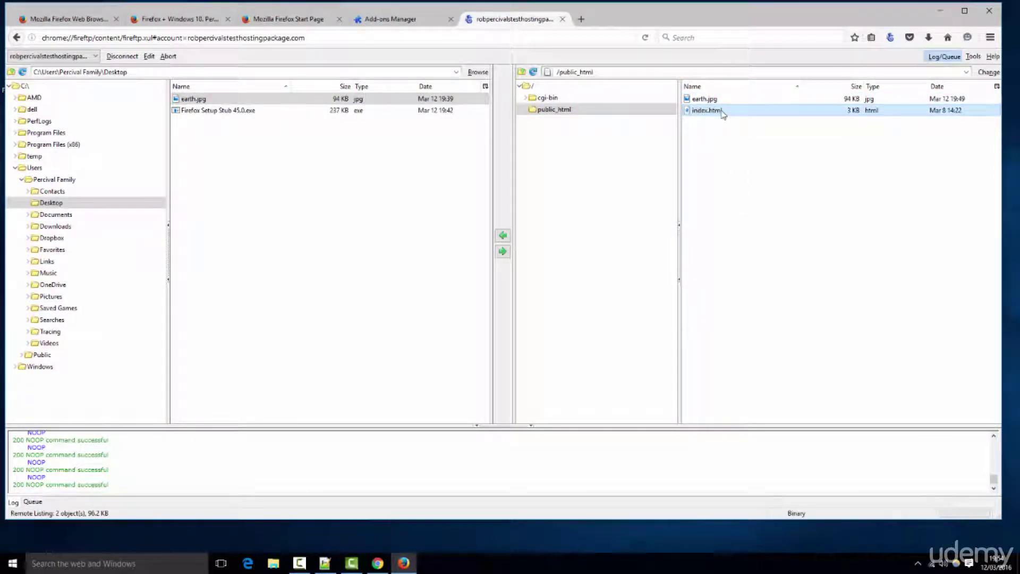
right_click(723, 113)
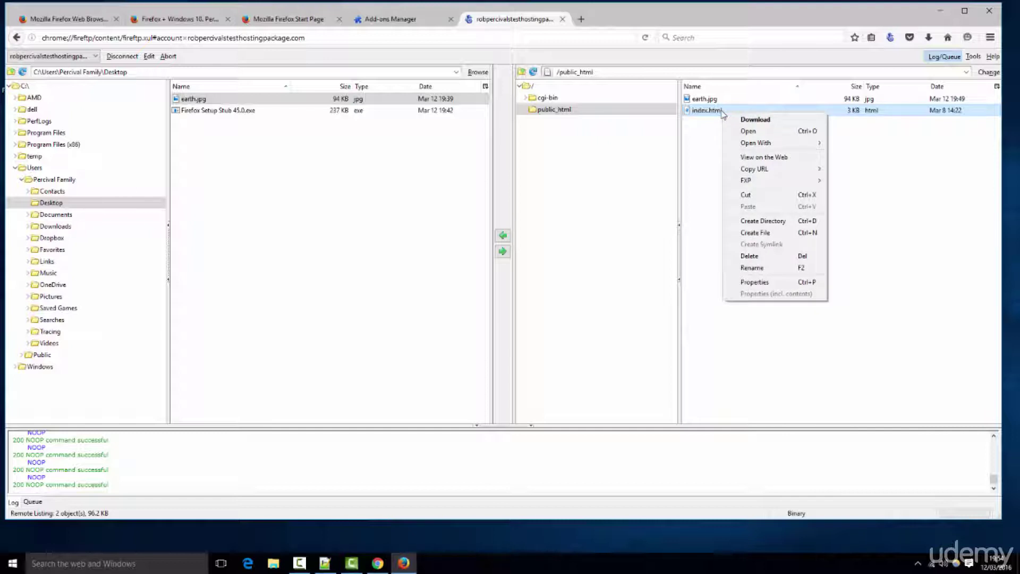
left_click(757, 131)
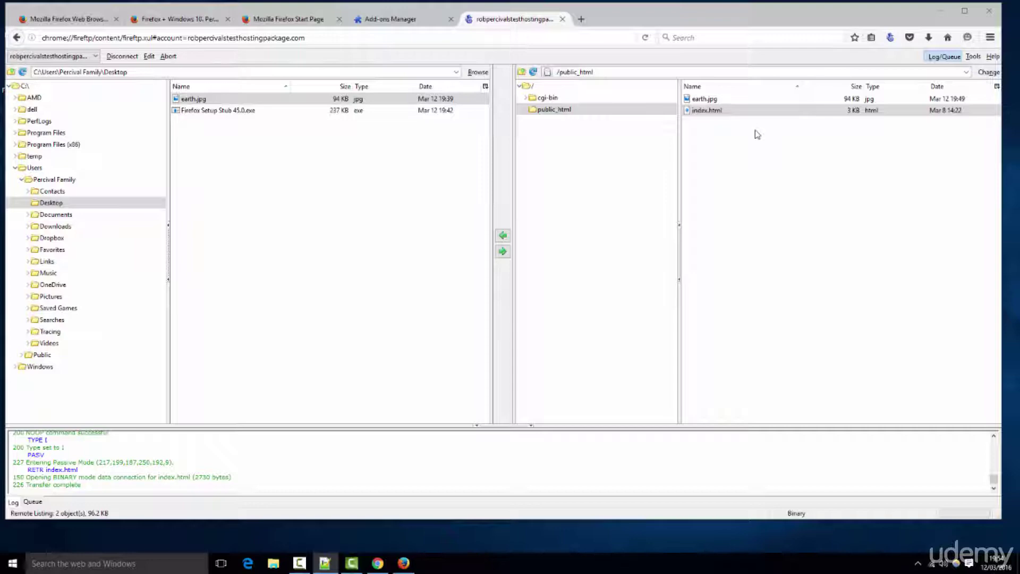
left_click(330, 567)
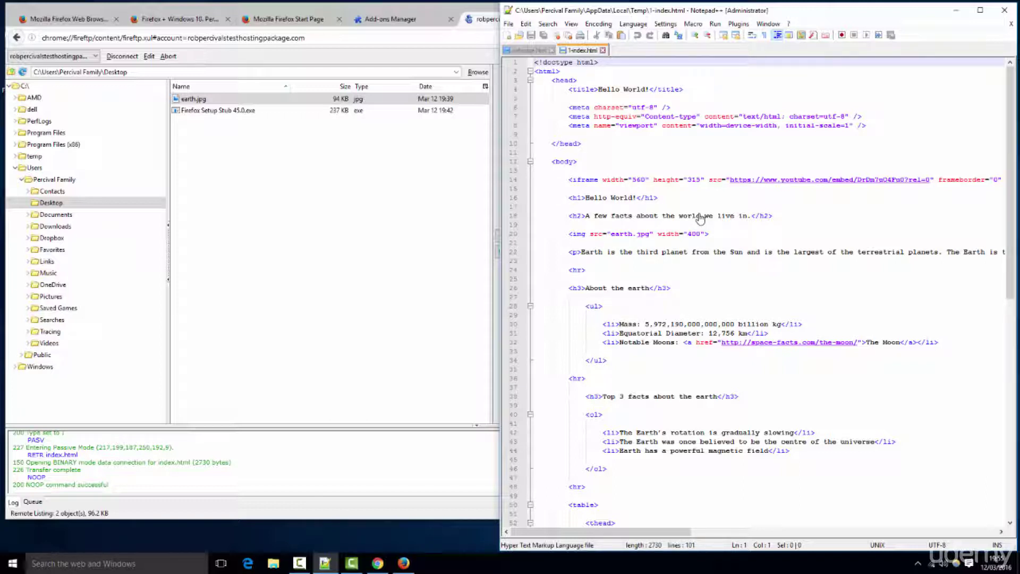
Remove the full stop ending the h2 heading "A few facts about the world we live in" and save index.html.
left_click(751, 216)
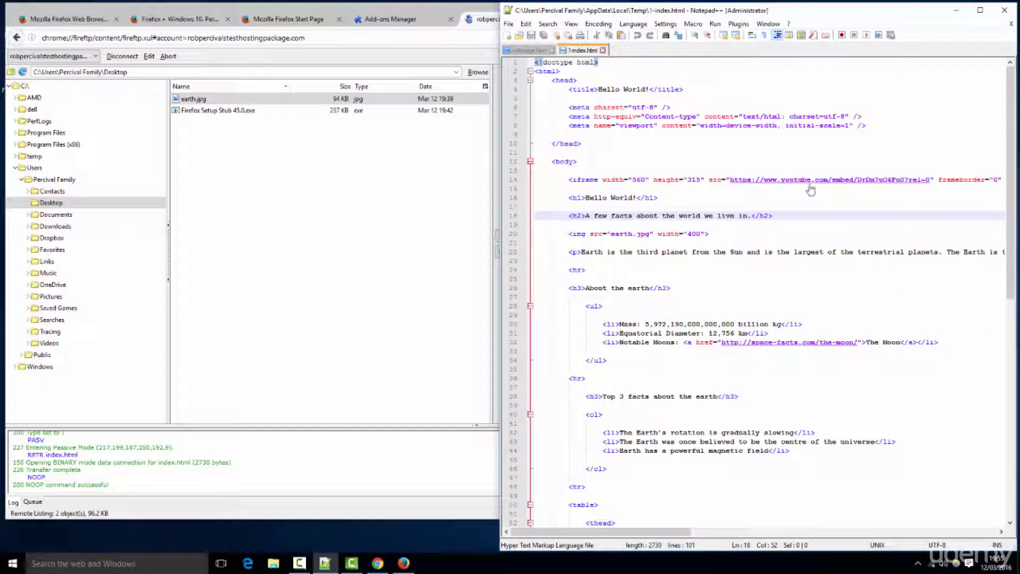
key("BackSpace")
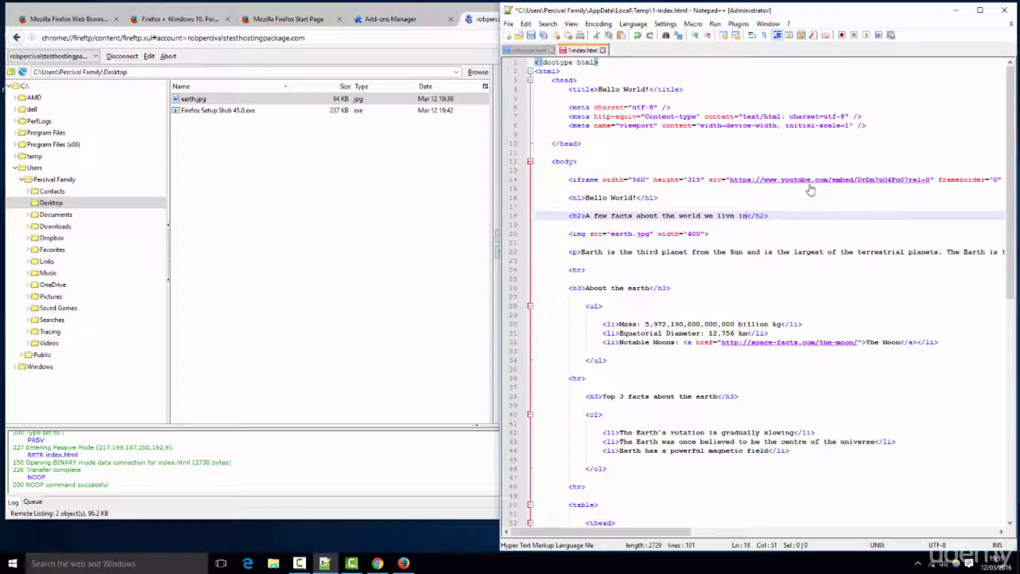
key("ctrl+s")
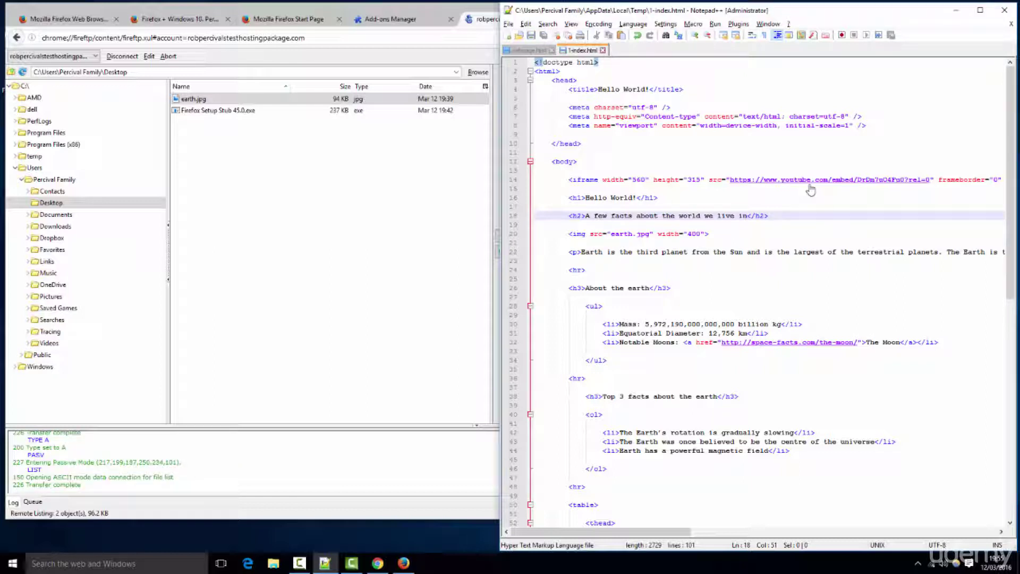
Reload the Hello World! page in Chrome to check the edited subheading, and switch to FireFTP and back.
key("alt+Tab")
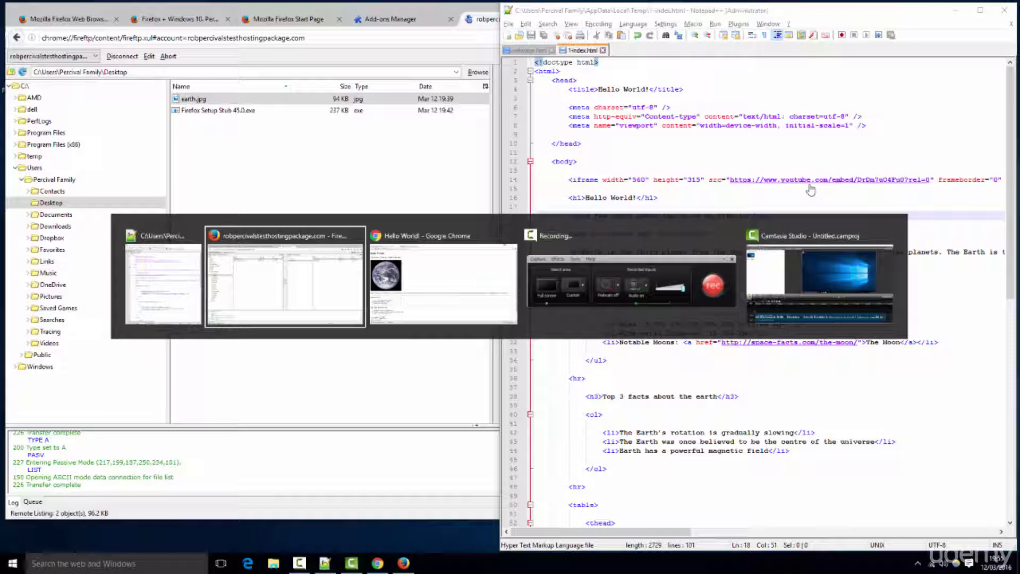
key("alt+Tab")
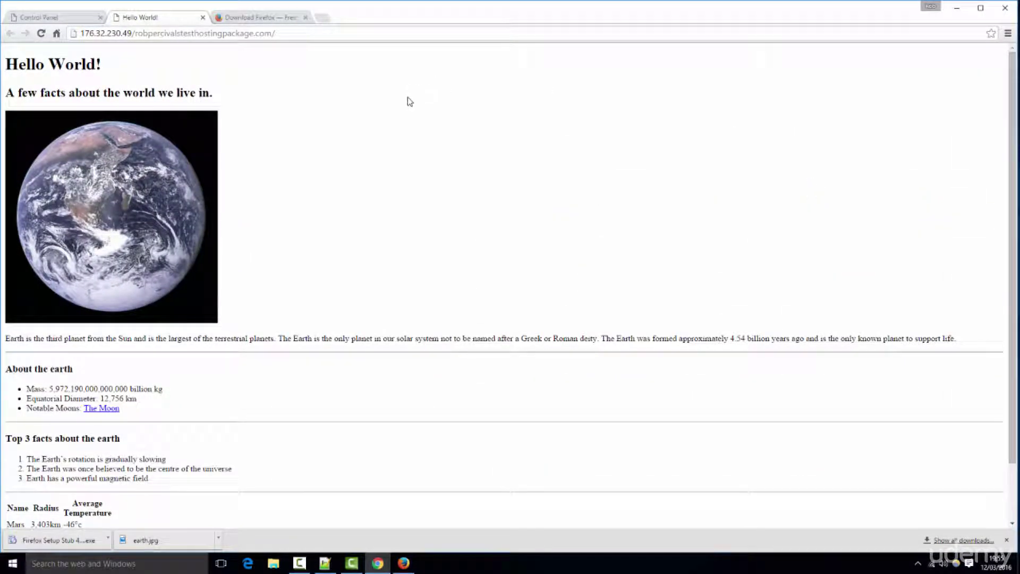
key("F5")
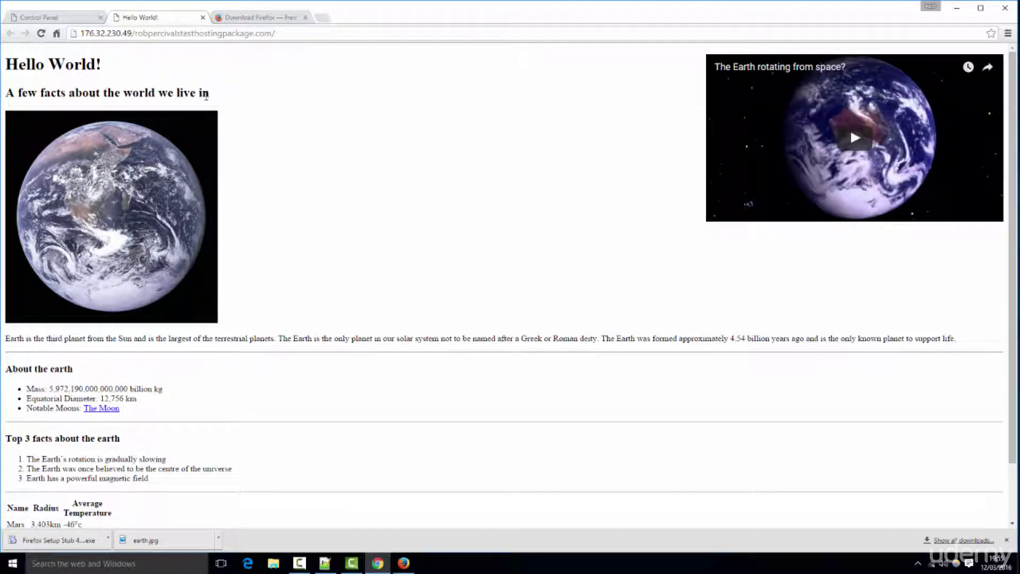
key("alt+Tab")
key("alt+Tab")
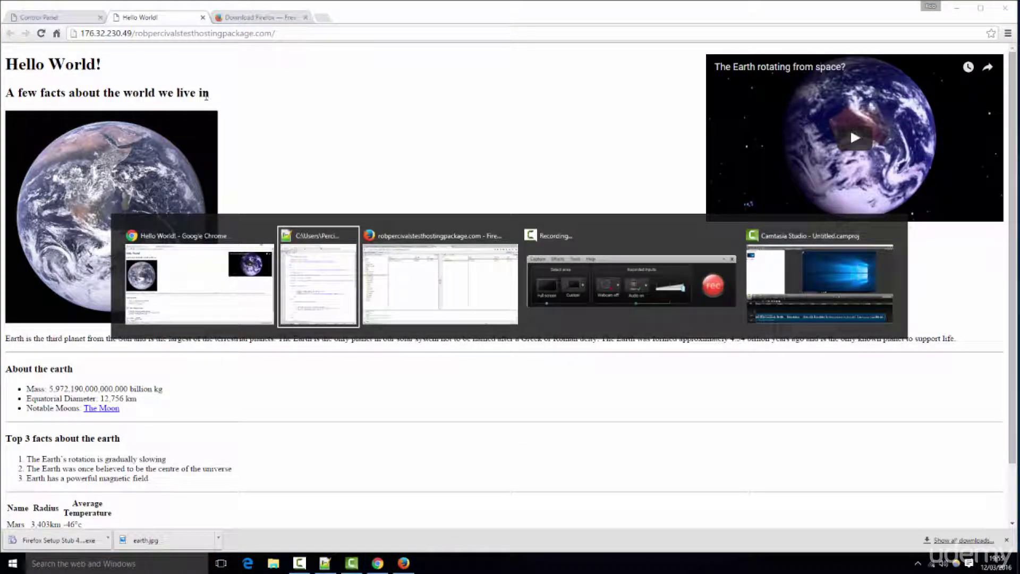
key("alt+Tab")
key("alt+Tab")
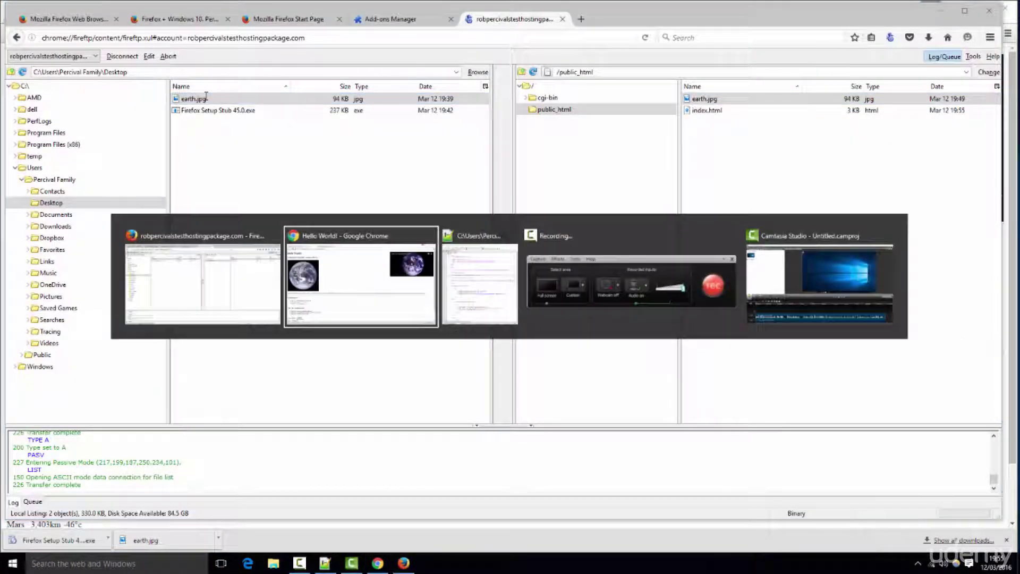